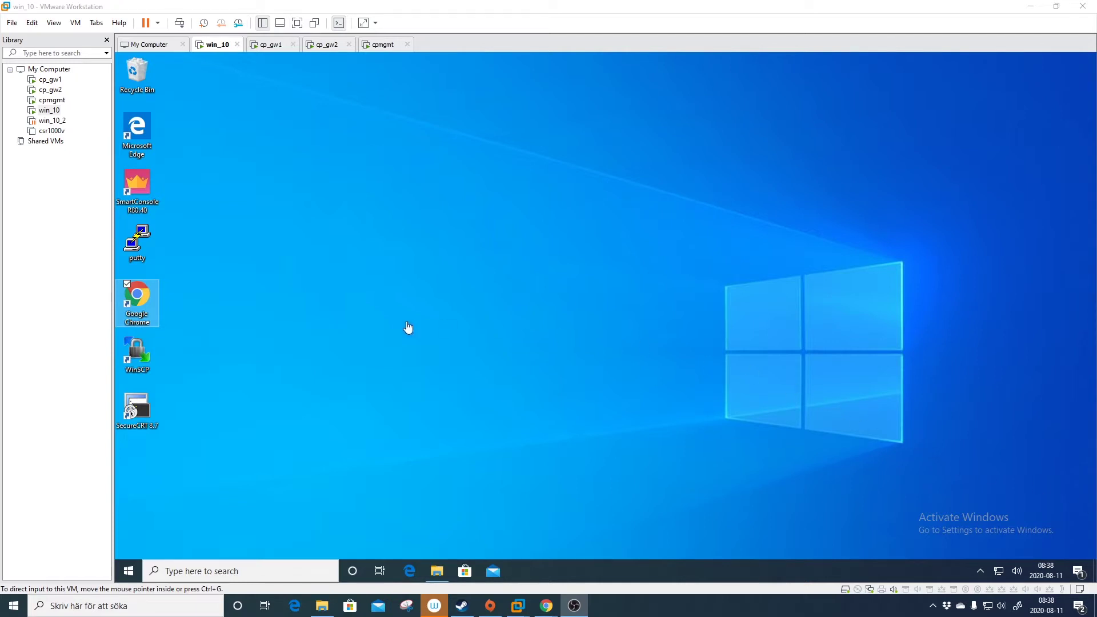
Fill the WinSCP login with protocol SCP, host 192.168.1.2, user admin and the password.
click(142, 345)
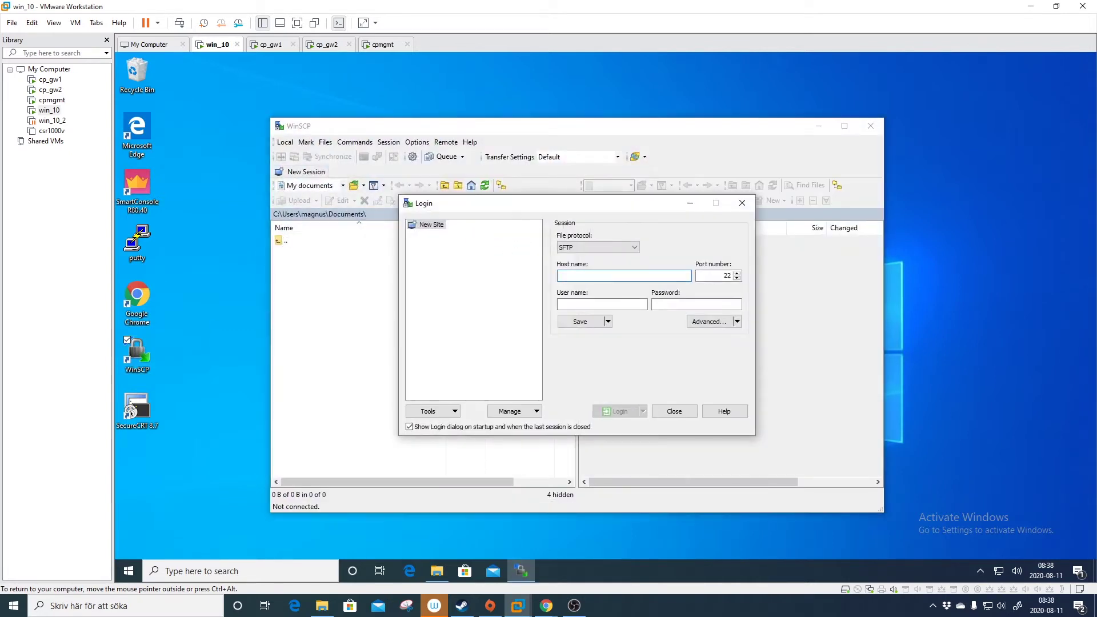
click(594, 247)
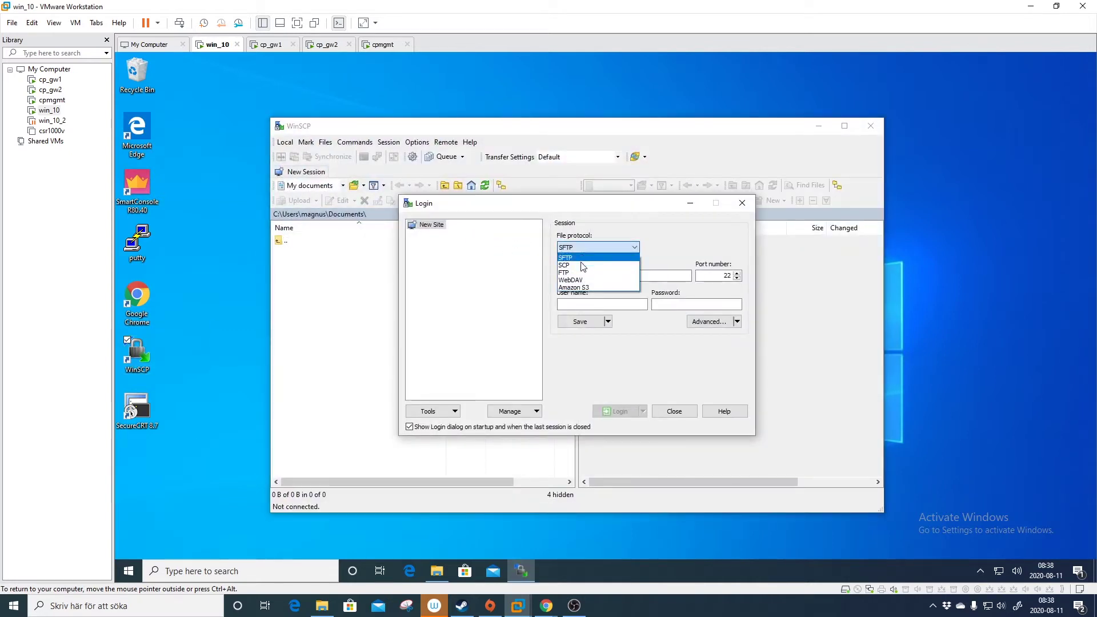
click(565, 265)
click(571, 276)
text(192.168.1.)
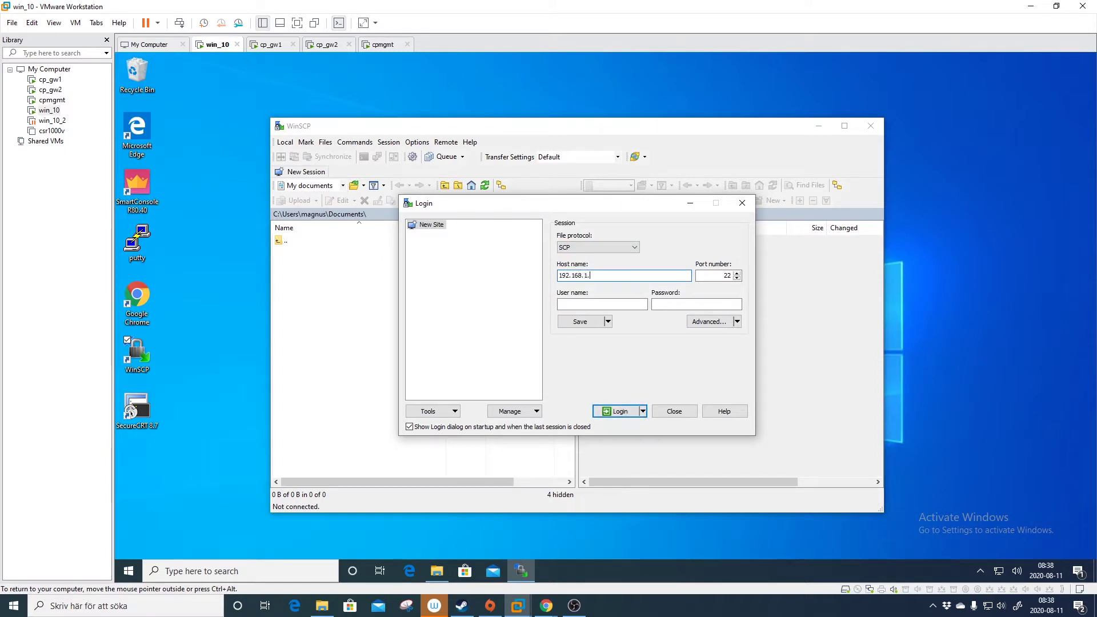
key(Tab)
key(Tab)
text(admin)
key(Tab)
text(••)
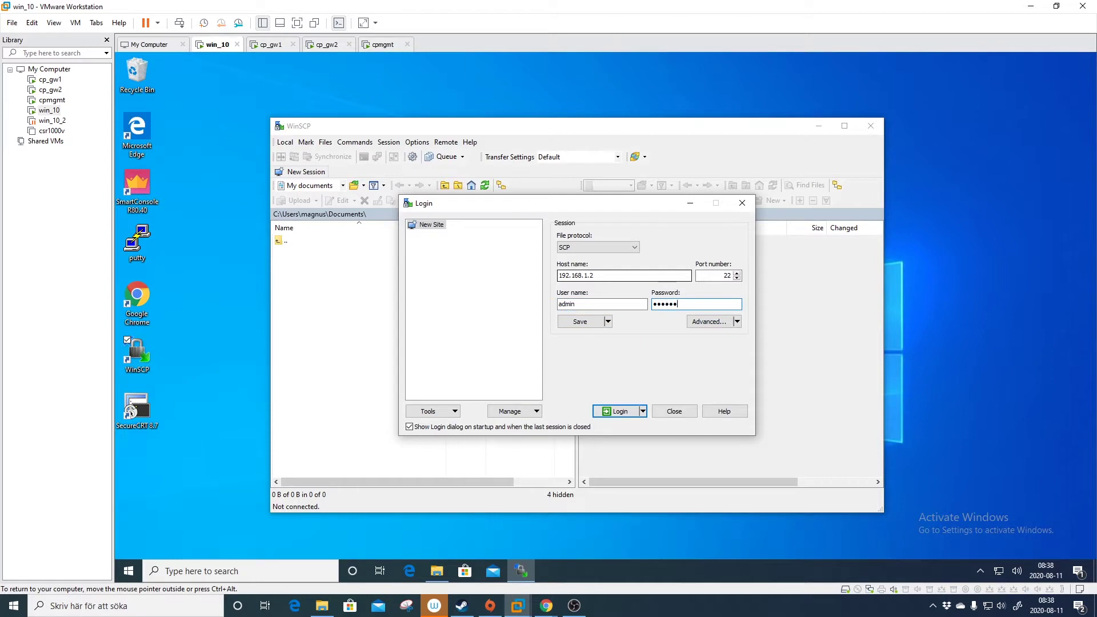
text(••••••)
Log in and accept the banner, reaching the incompatible-shell connection error.
key(Return)
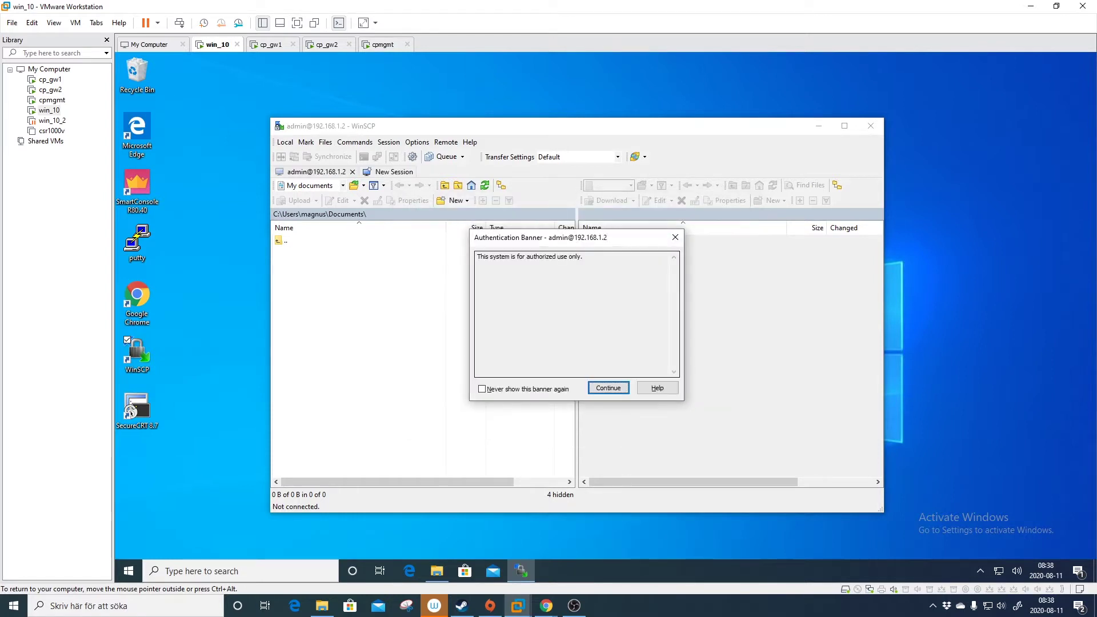
click(609, 387)
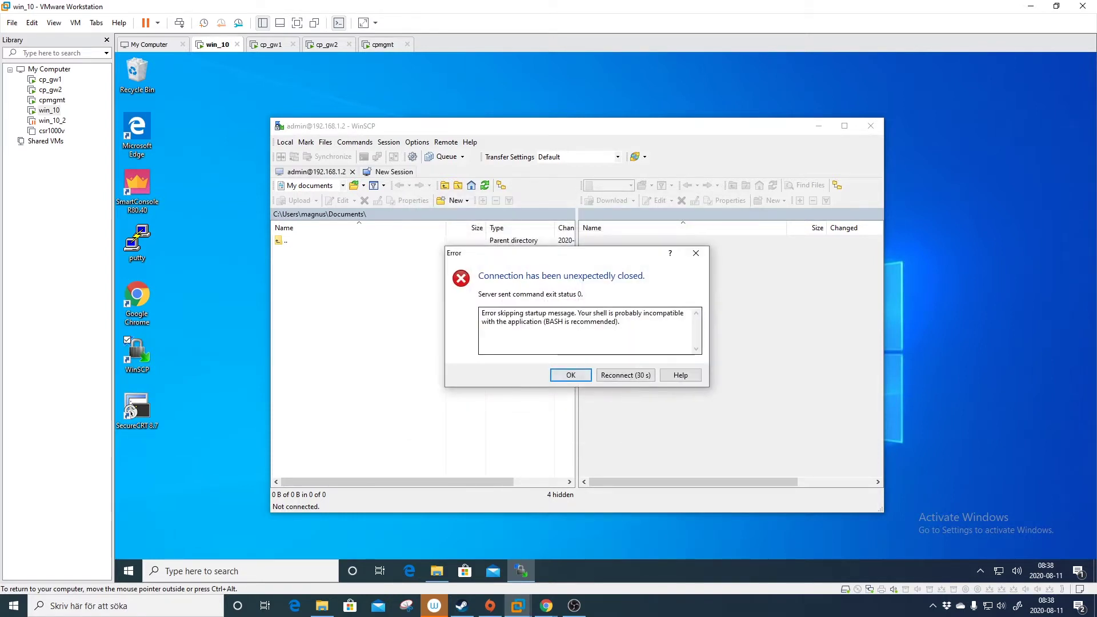
key(Tab)
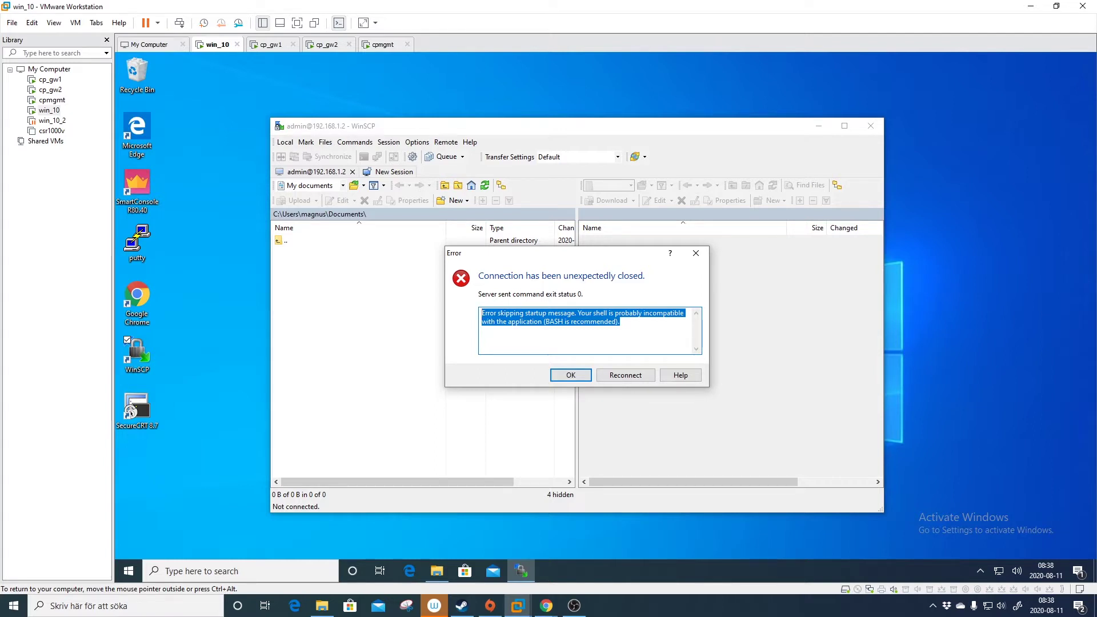
Dismiss the connection error to get back to a blank New Site login.
click(571, 375)
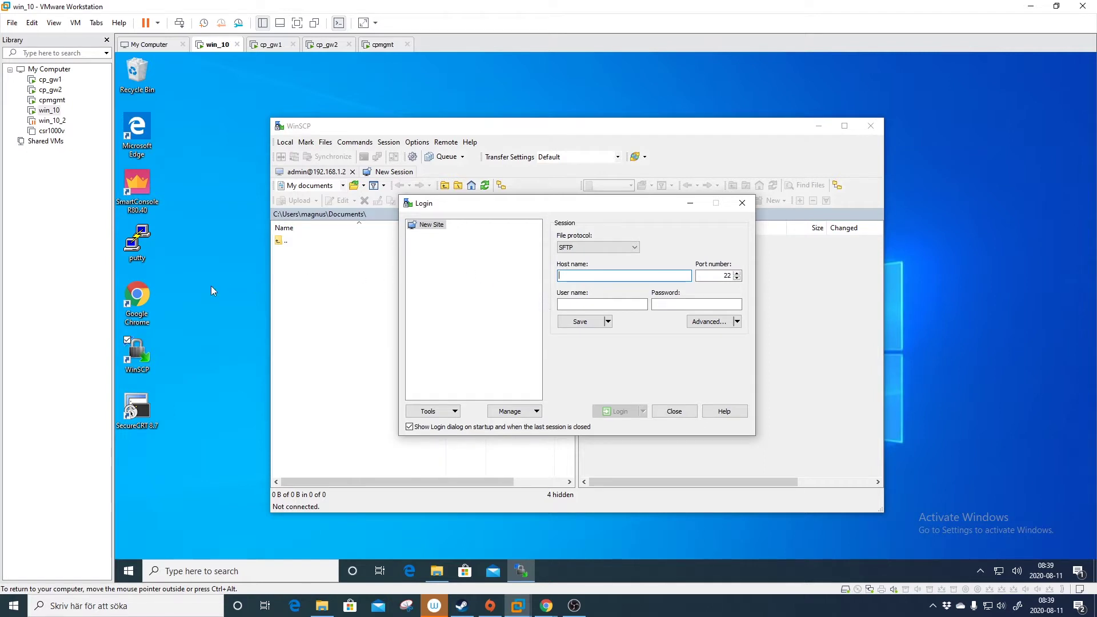
Launch Chrome and log in to the cp_gw1 Gaia Portal at 192.168.1.2 as admin.
double_click(151, 294)
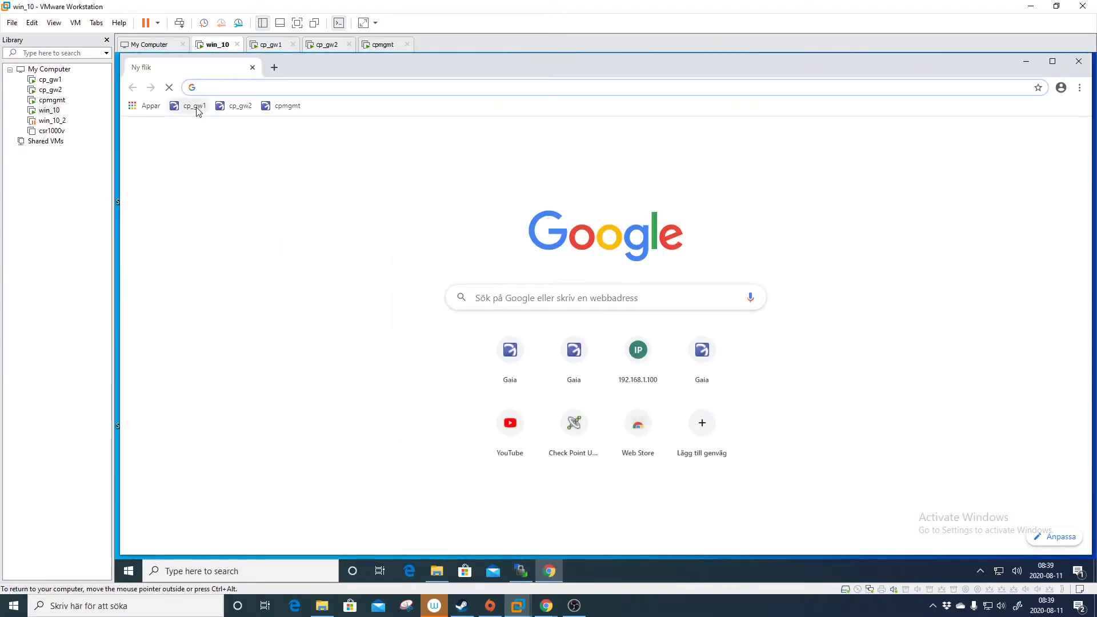
click(196, 108)
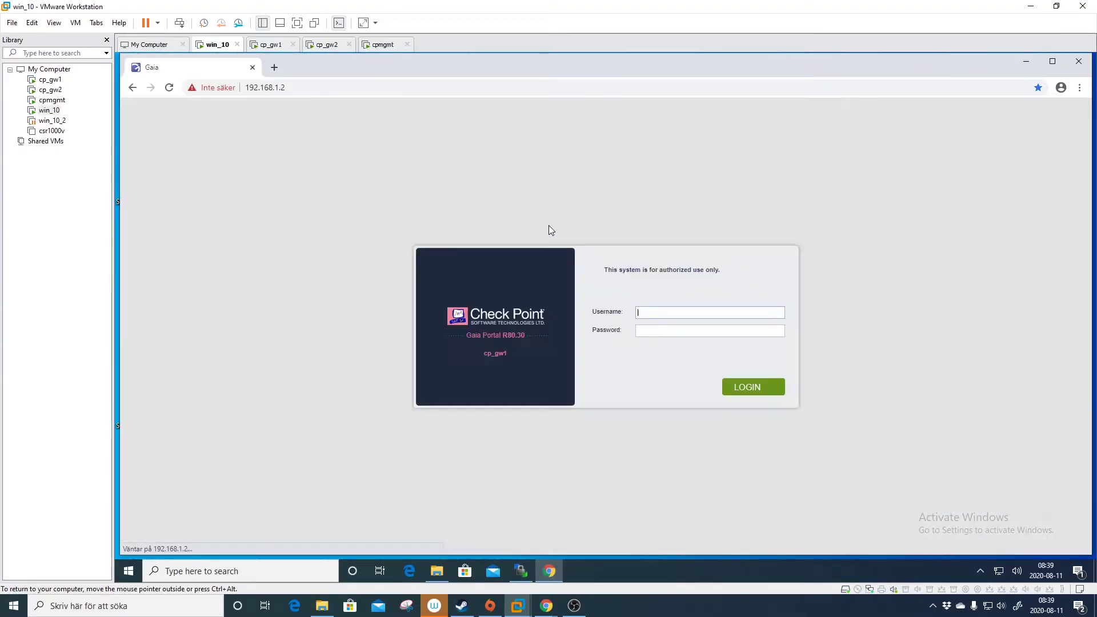
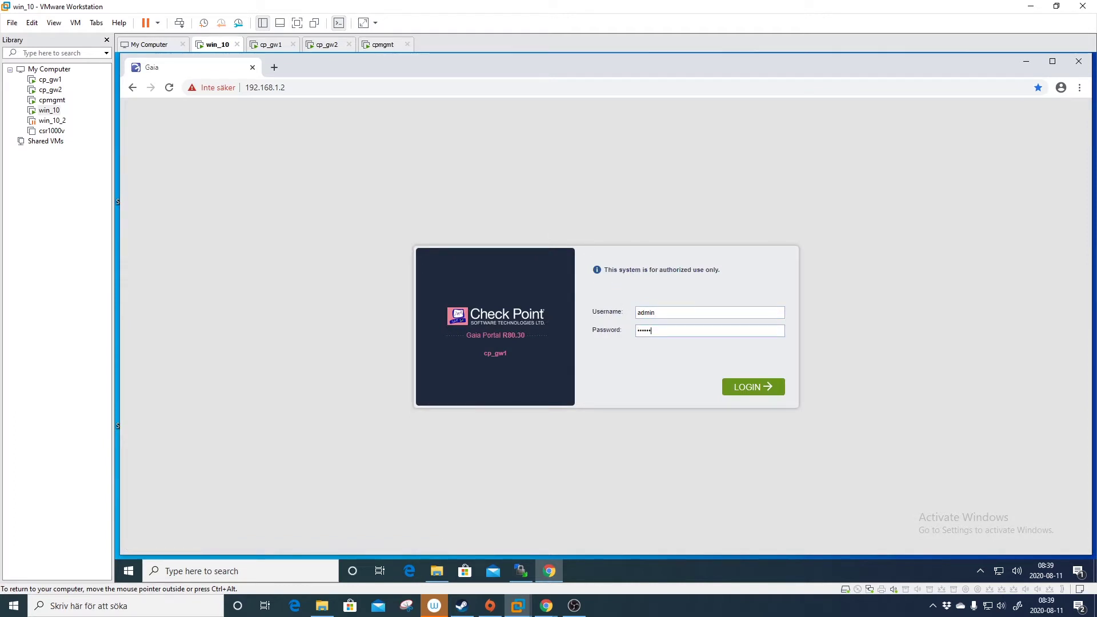
key(Return)
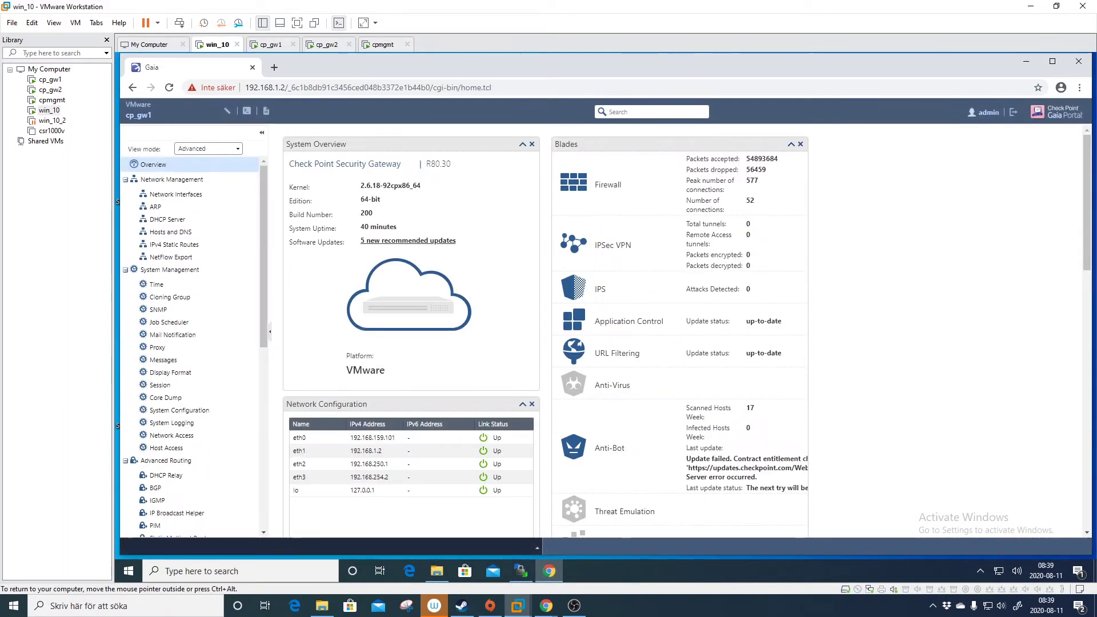
scroll(262, 352, down, 8)
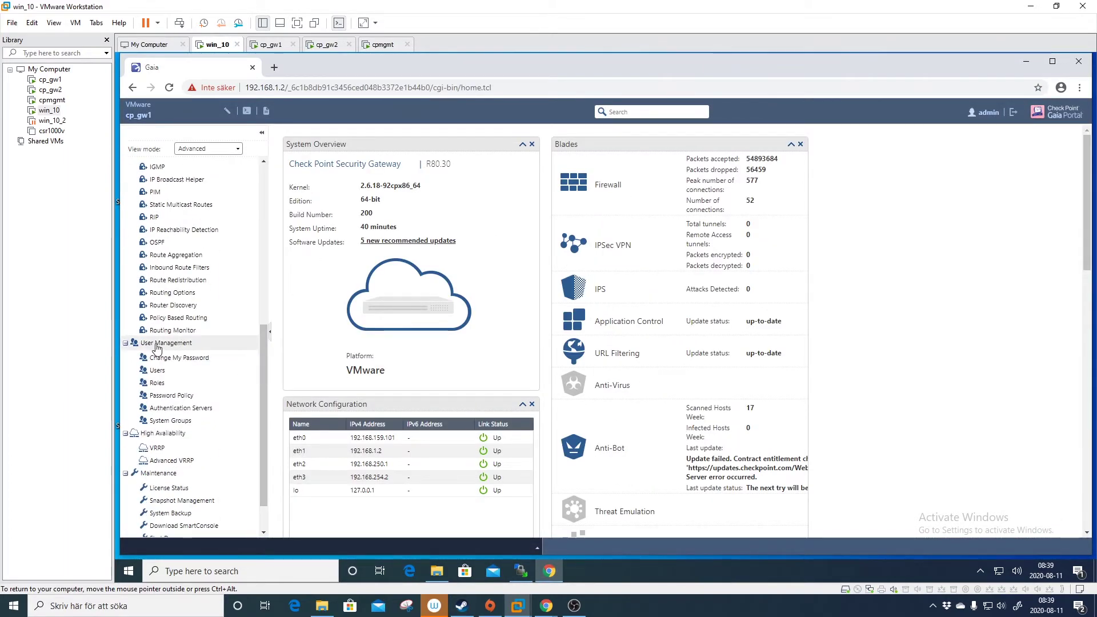
Add user scpuser with a confirmed password and the /usr/bin/scponly shell under Users.
click(178, 371)
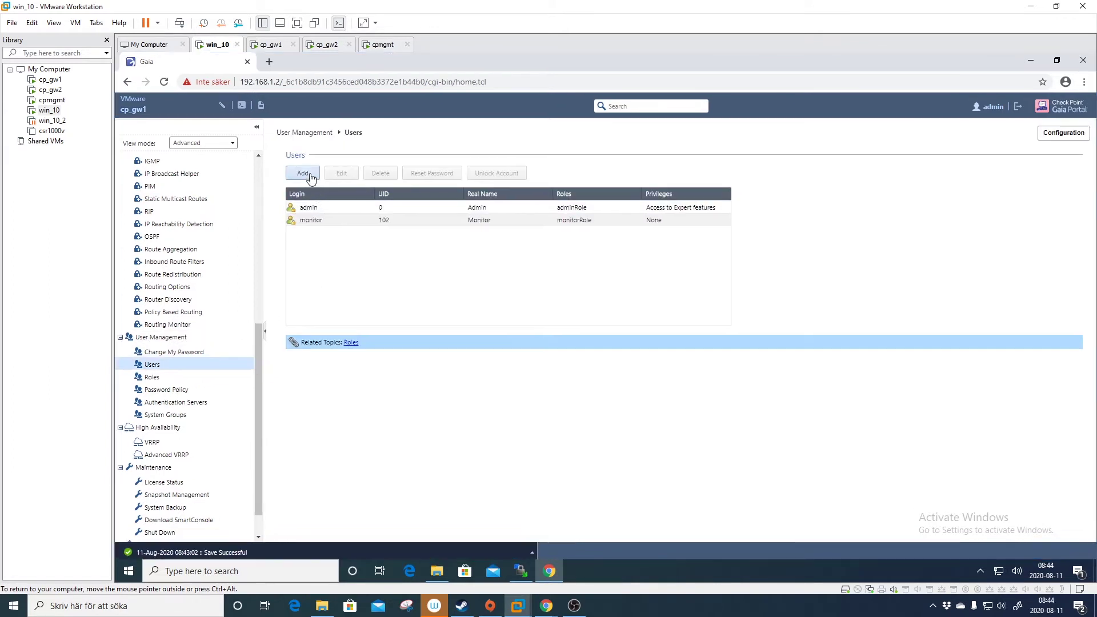
click(304, 173)
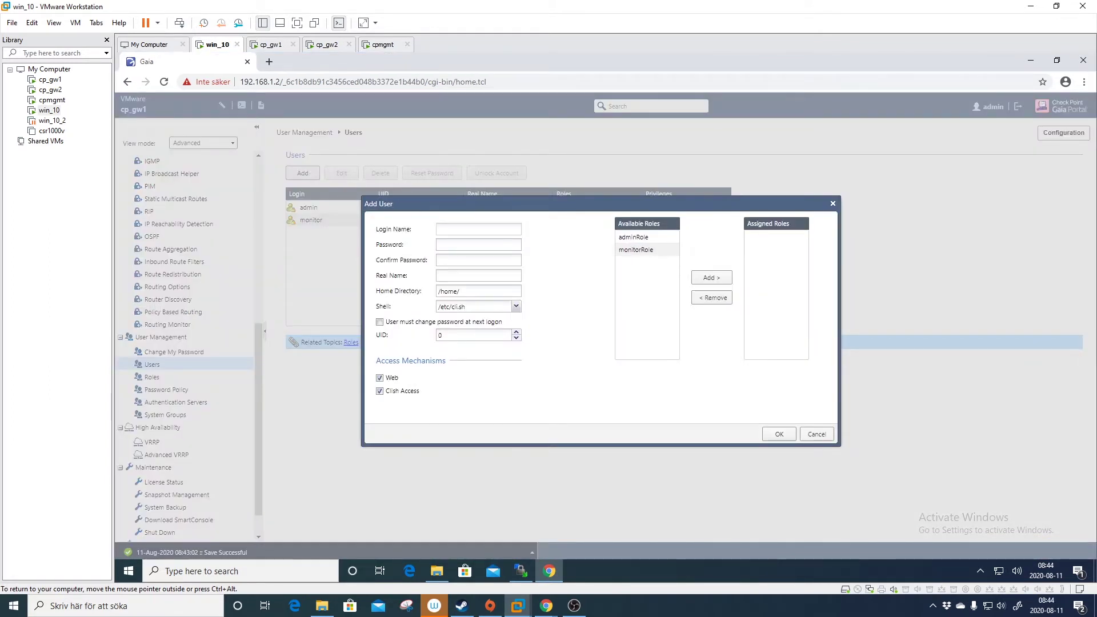
text(scpuser)
key(Tab)
text(********)
key(Tab)
text(**)
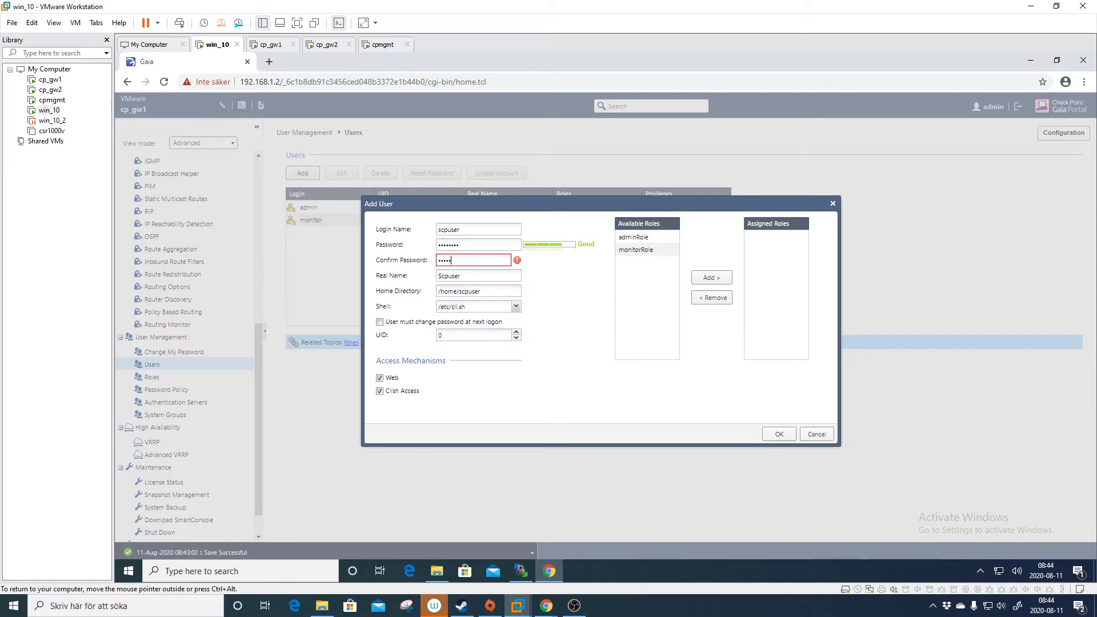
text(******)
click(516, 309)
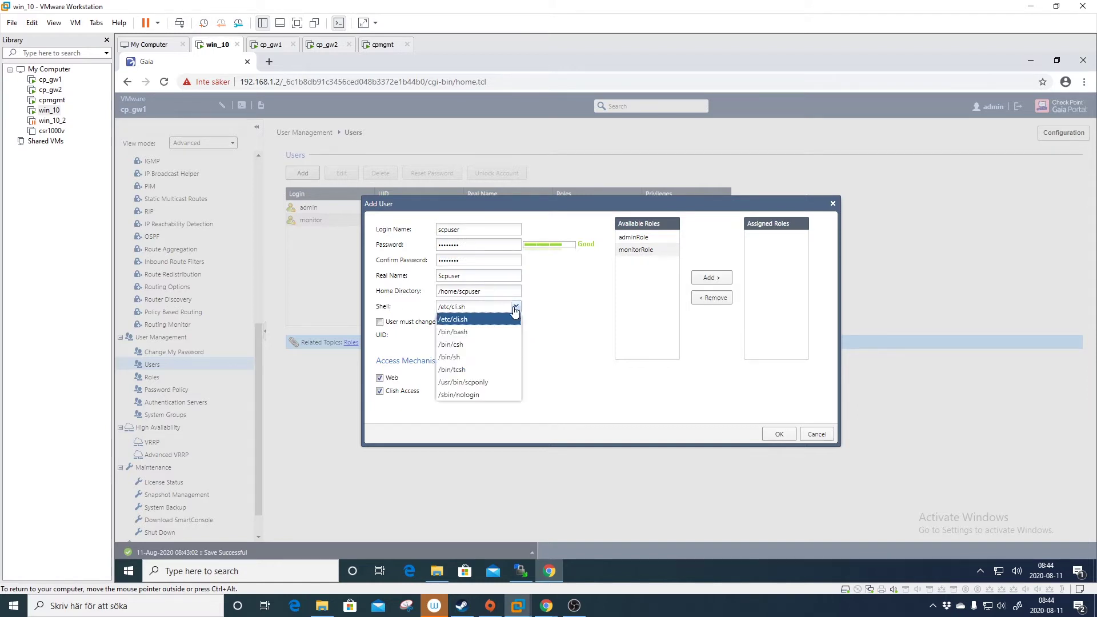
click(493, 382)
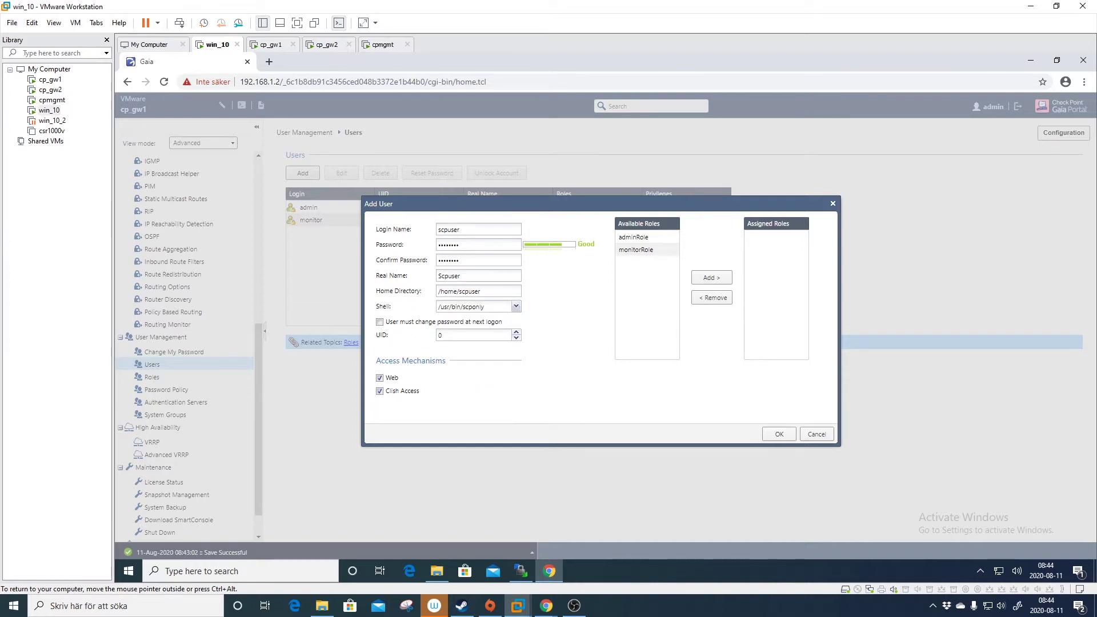
Copy UID 2600 from the CheckMates how-to into the UID field, then open the Admin Guide.
key(alt+Tab)
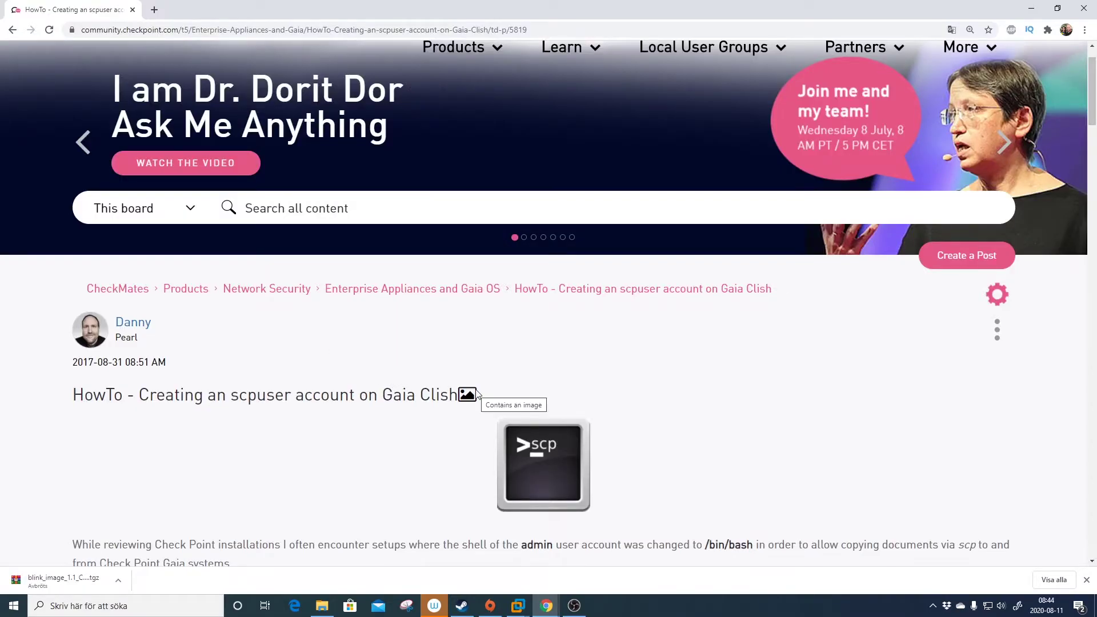
scroll(493, 380, down, 1)
scroll(493, 381, down, 8)
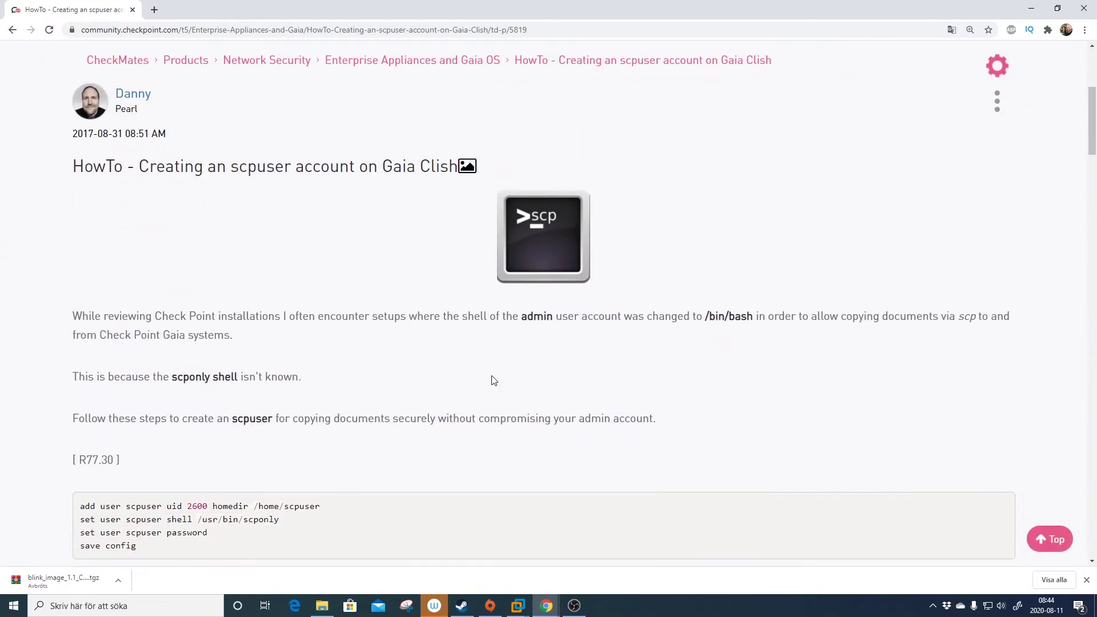
double_click(197, 278)
key(ctrl+c)
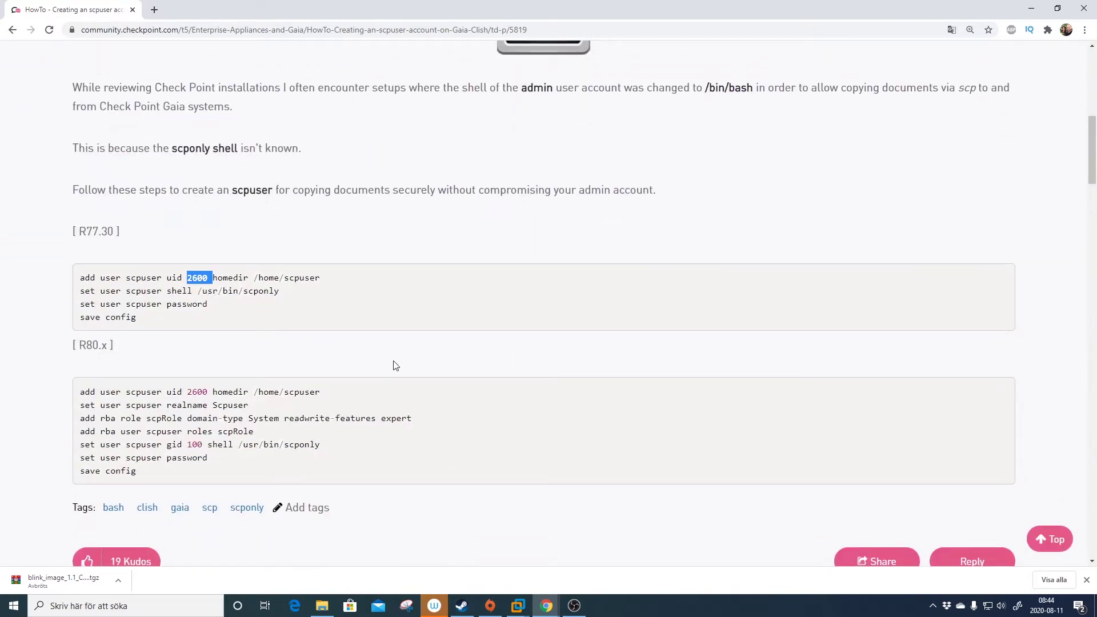
key(alt+Tab)
key(ctrl+v)
mouse_move(545, 605)
click(722, 554)
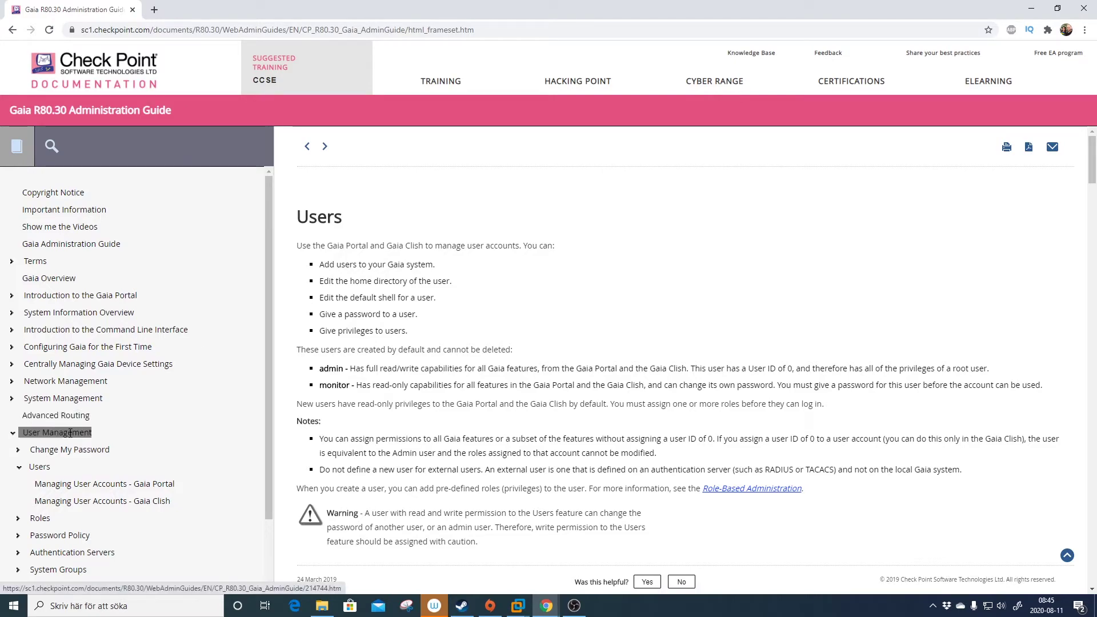
Review the guide's UID rules and the /usr/bin/scponly shell description, then return to Gaia.
scroll(514, 365, down, 15)
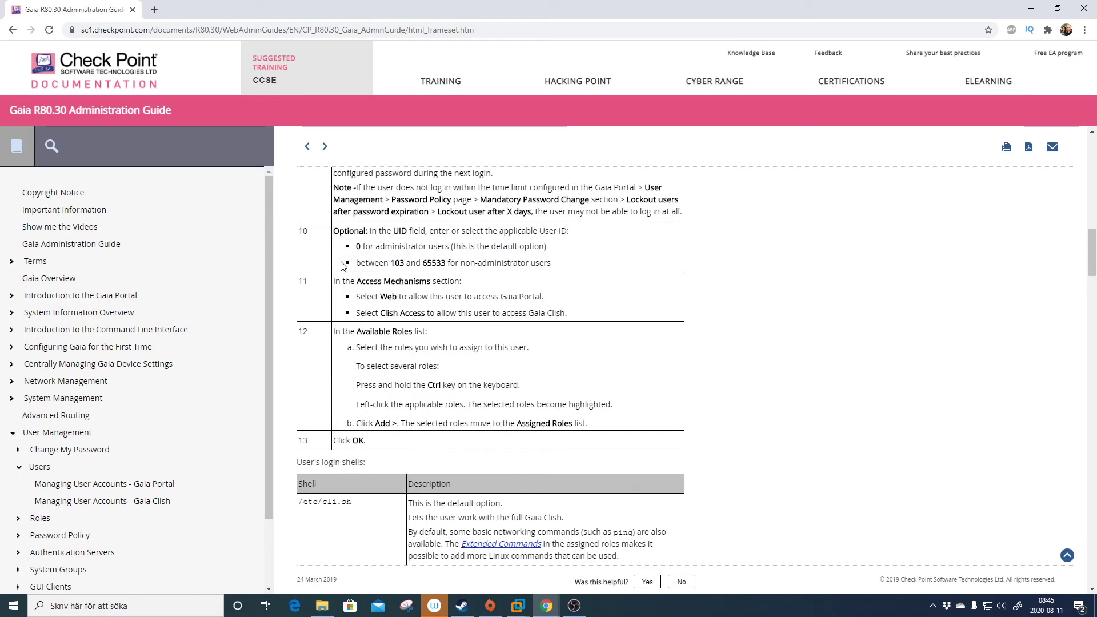
drag(333, 230, 587, 265)
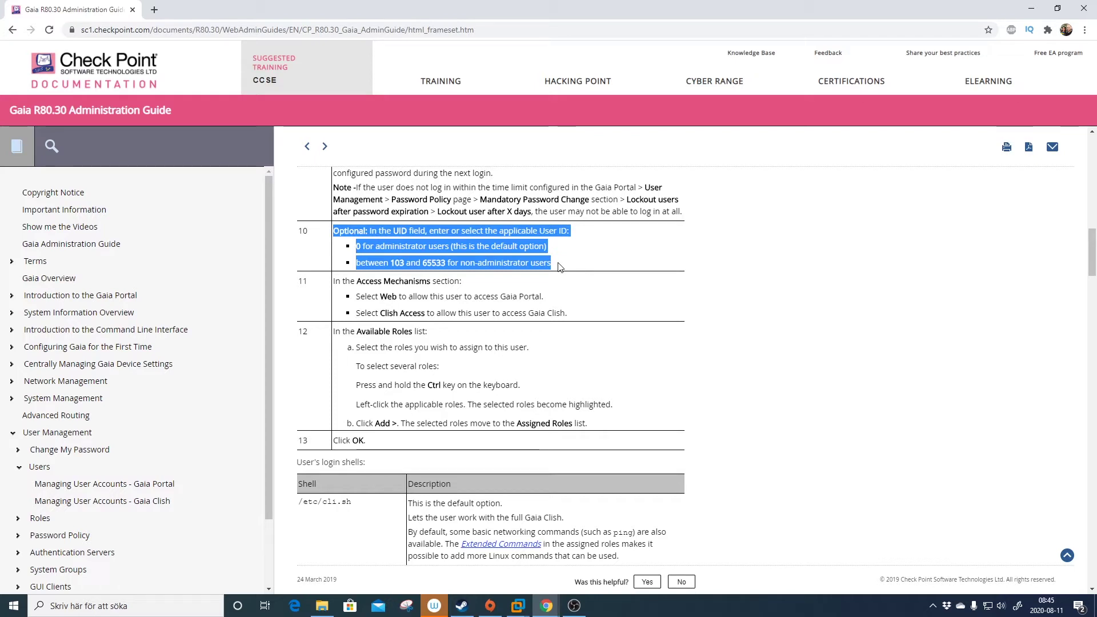
scroll(564, 265, down, 3)
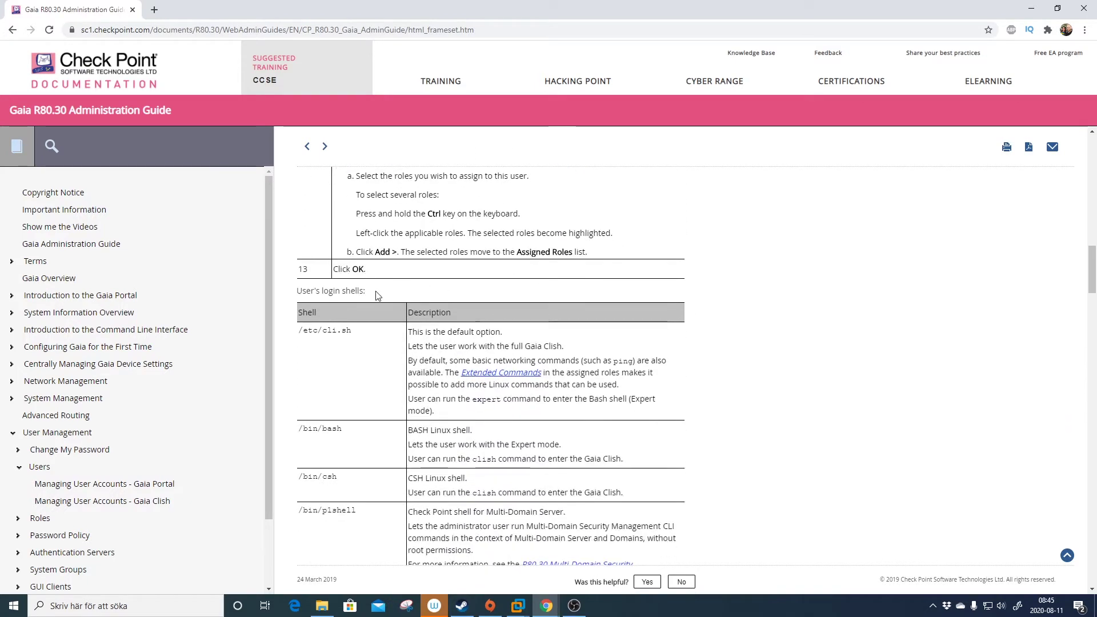
drag(379, 291, 294, 290)
scroll(439, 293, down, 5)
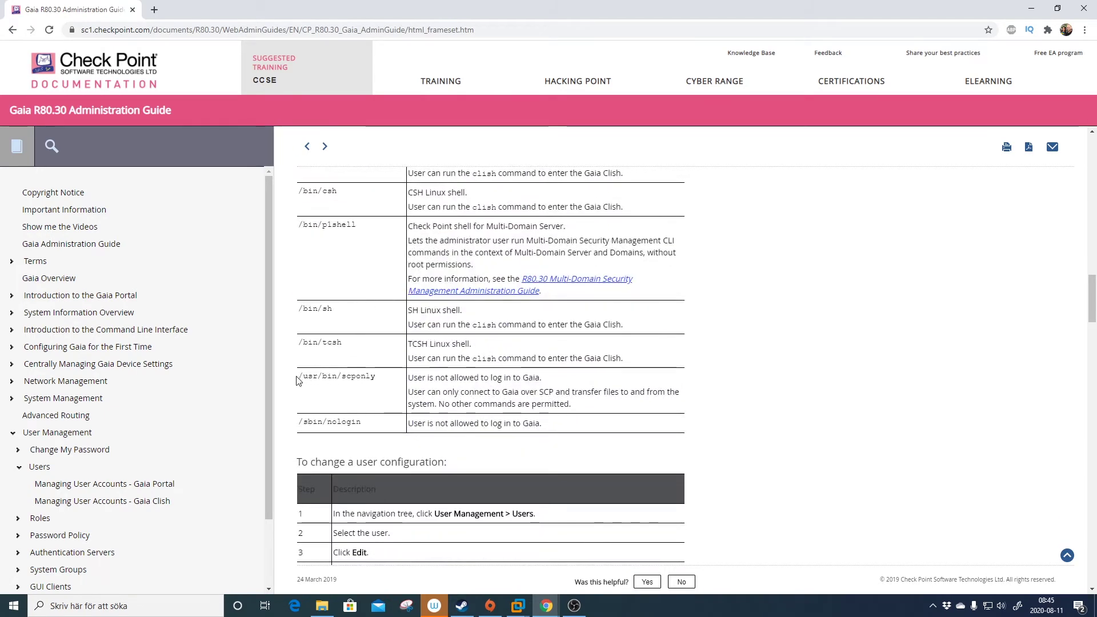
shift+click(376, 377)
drag(375, 376, 297, 378)
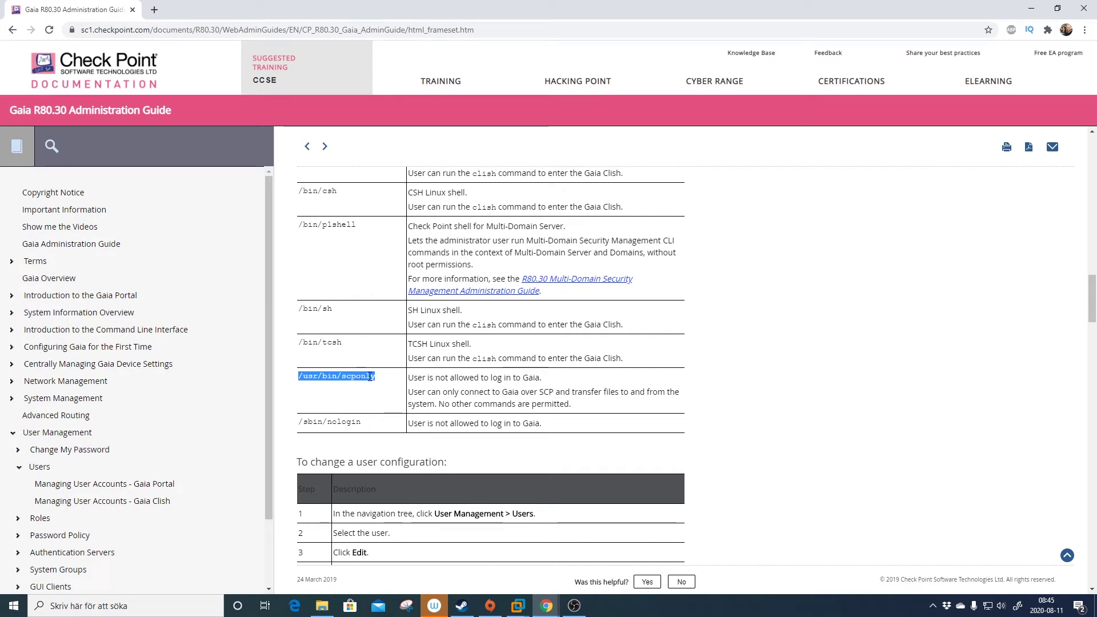
drag(411, 378, 676, 407)
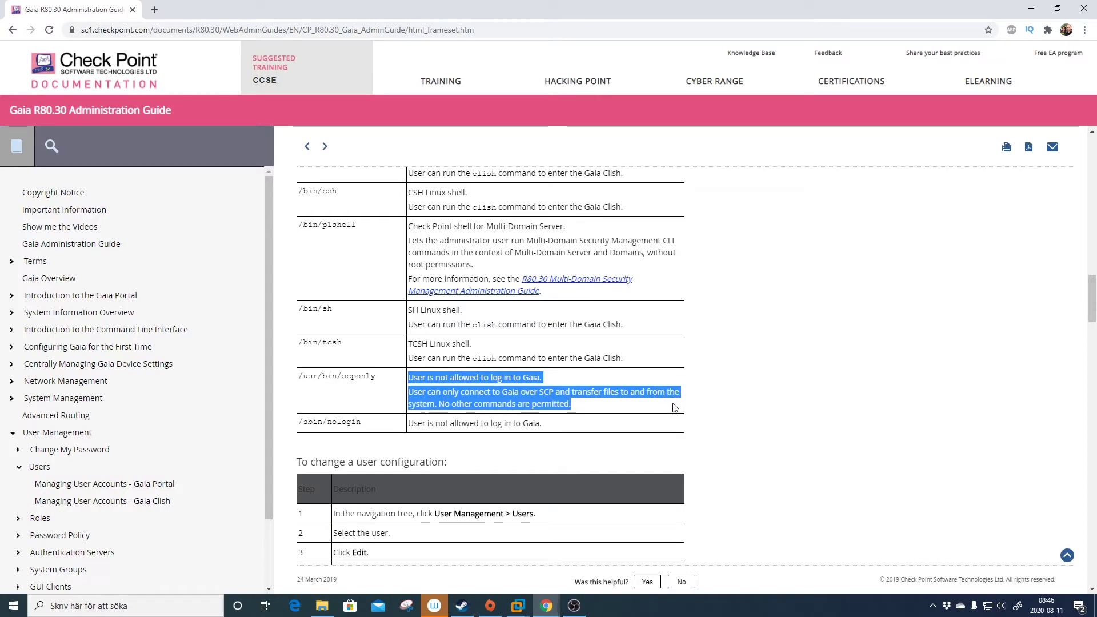
key(alt+Tab)
Turn off web access, assign adminRole, and save scpuser with UID 2600.
click(391, 378)
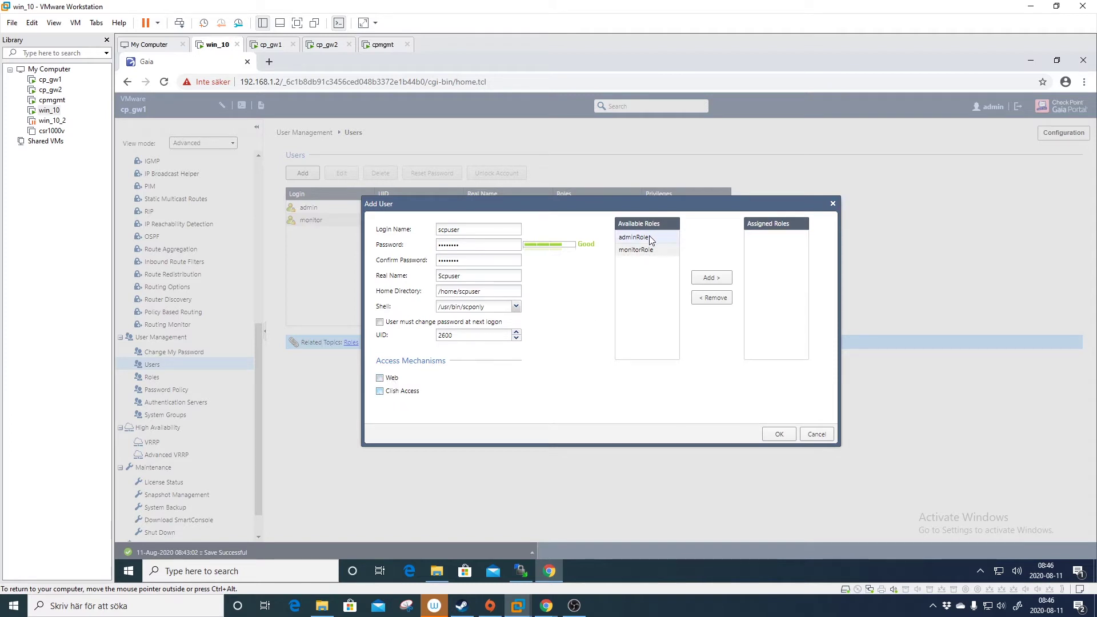
click(717, 279)
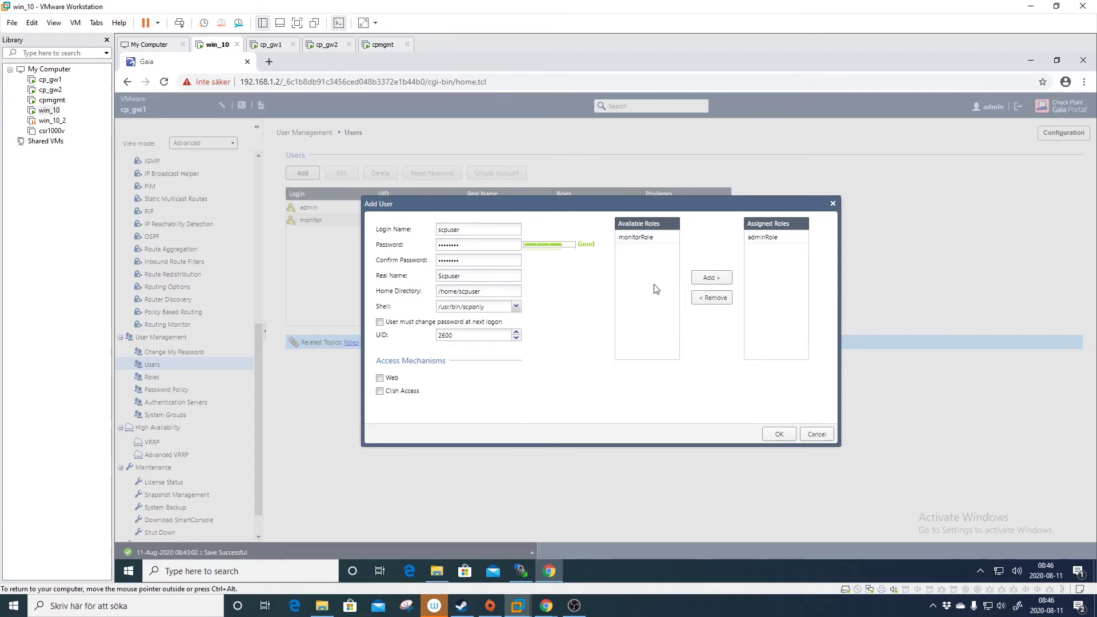
click(776, 434)
click(543, 234)
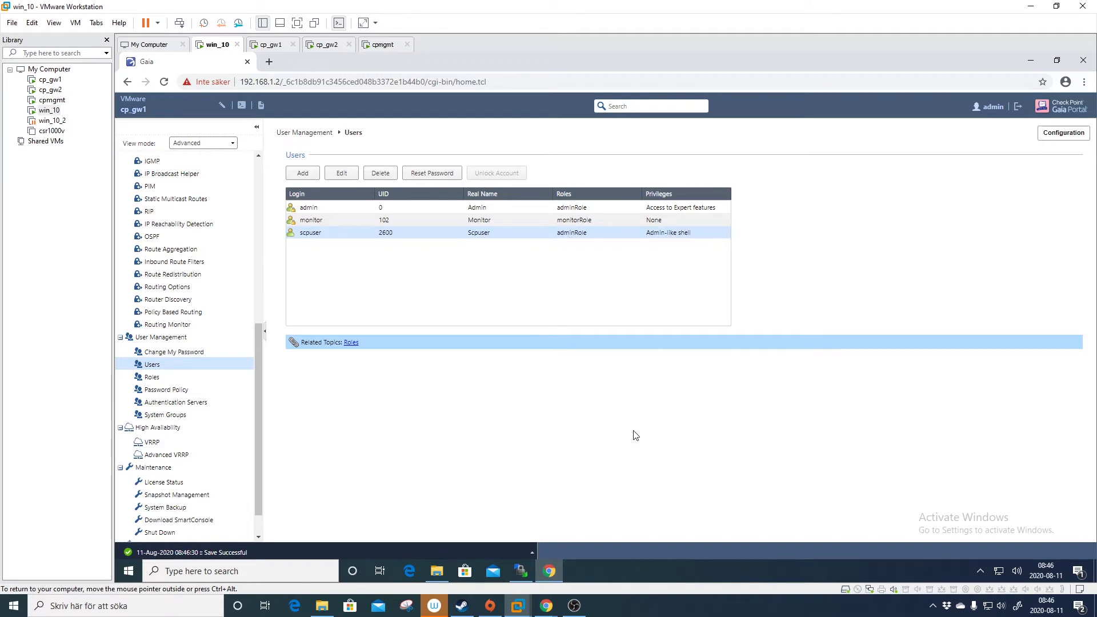
SSH to 192.168.1.2 as scpuser in SecureCRT, which only prints end-of-file lines and disconnects.
key(super+Down)
double_click(147, 402)
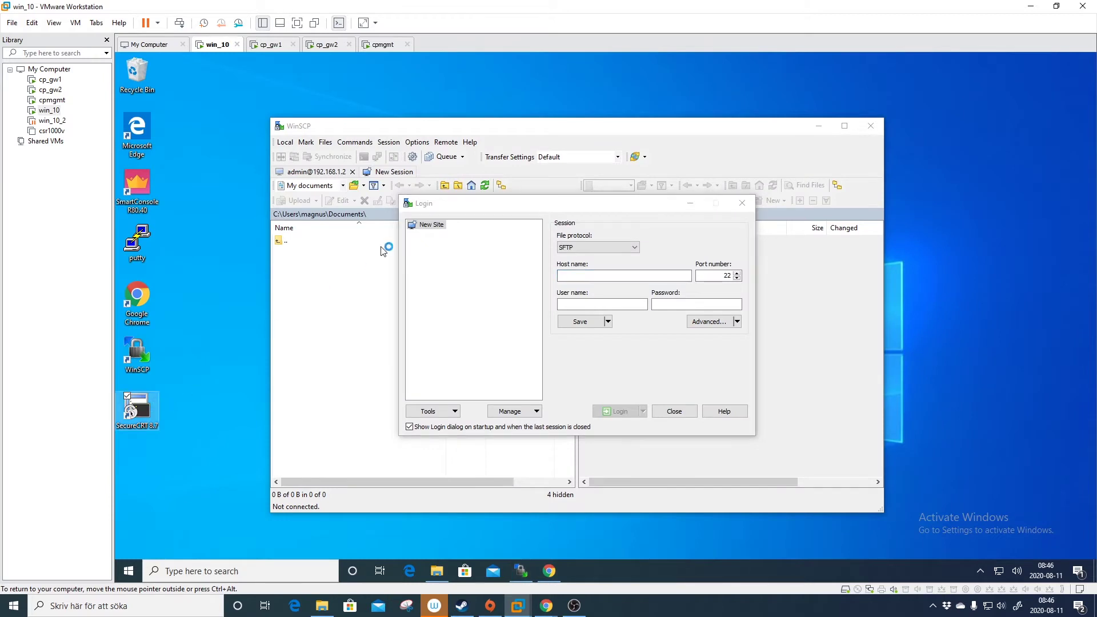
double_click(521, 226)
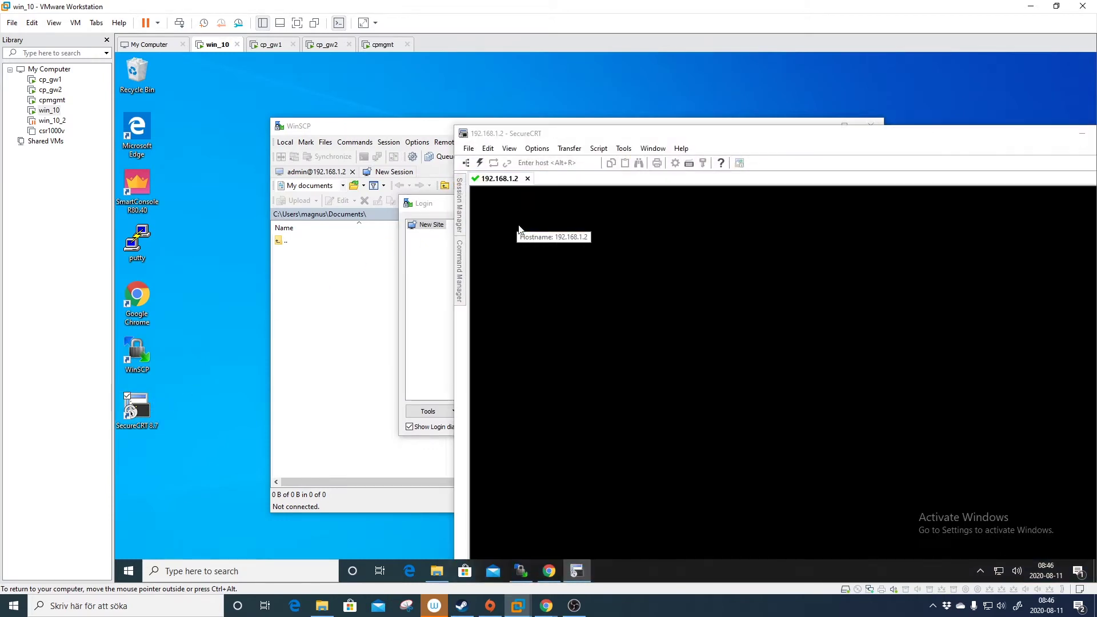
text(scpuser)
key(Return)
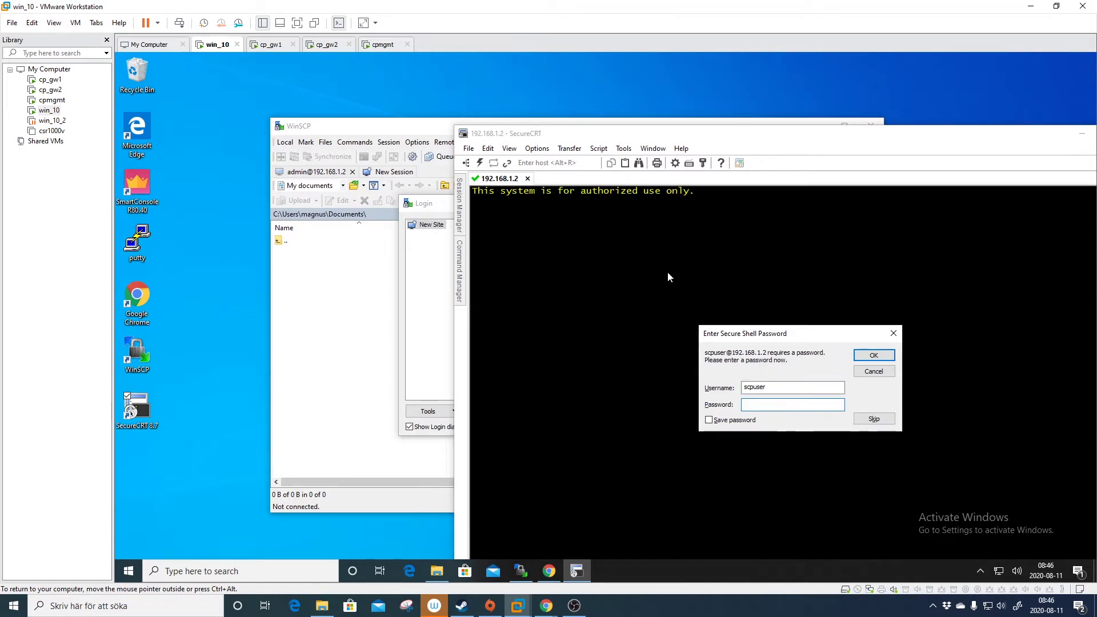
text(******)
key(Return)
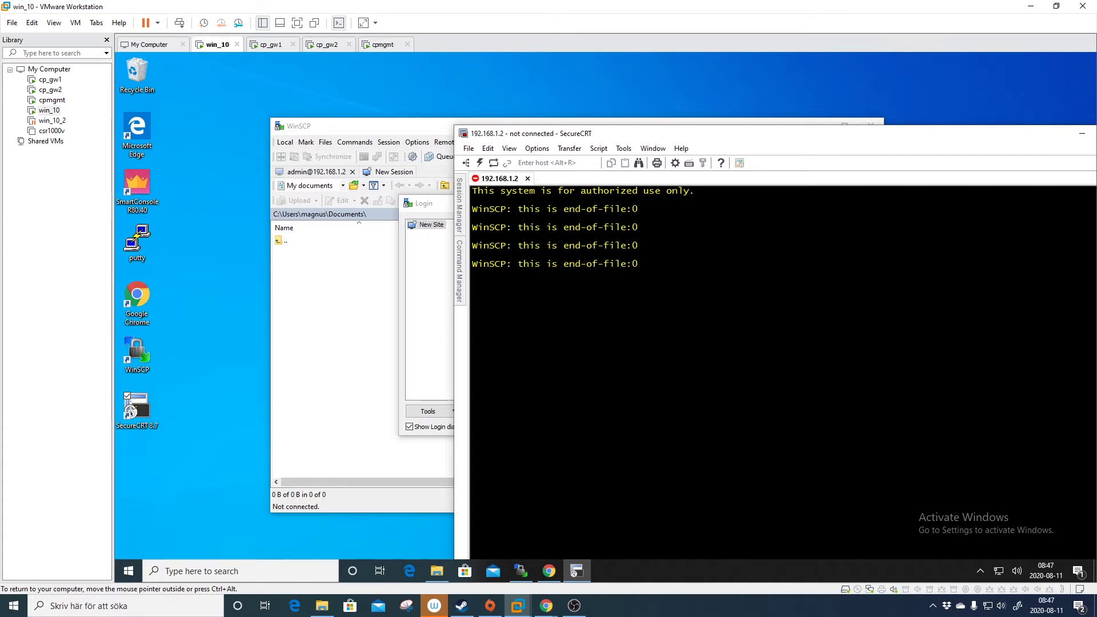
Exit SecureCRT and log in to 192.168.1.2 over SCP as scpuser in WinSCP.
click(527, 178)
key(alt+F4)
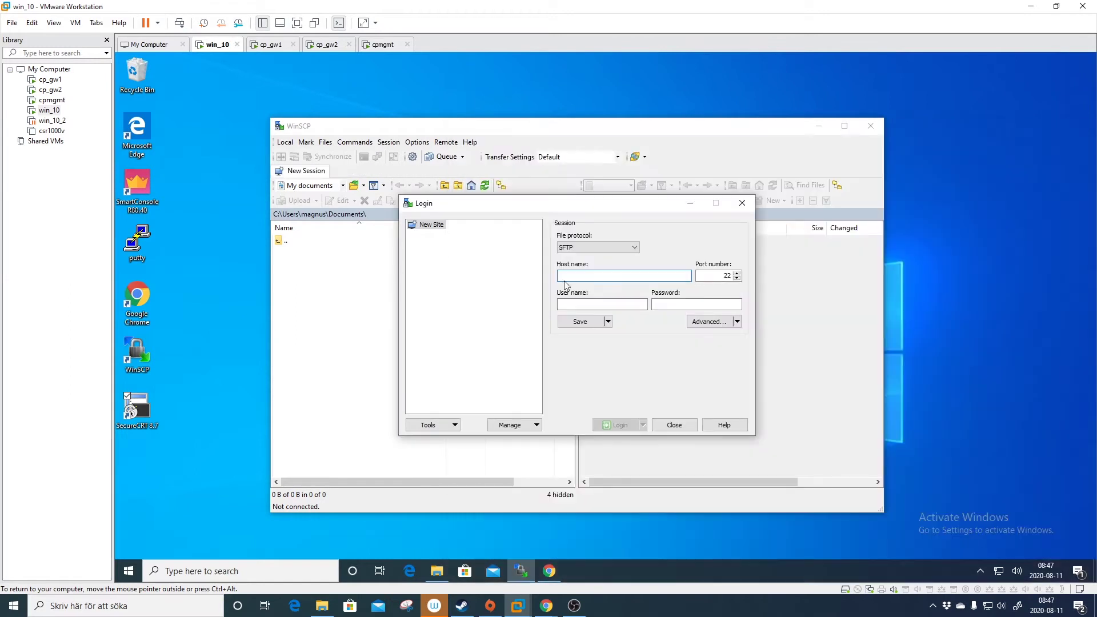
click(582, 248)
click(579, 266)
text(192.168.1.2)
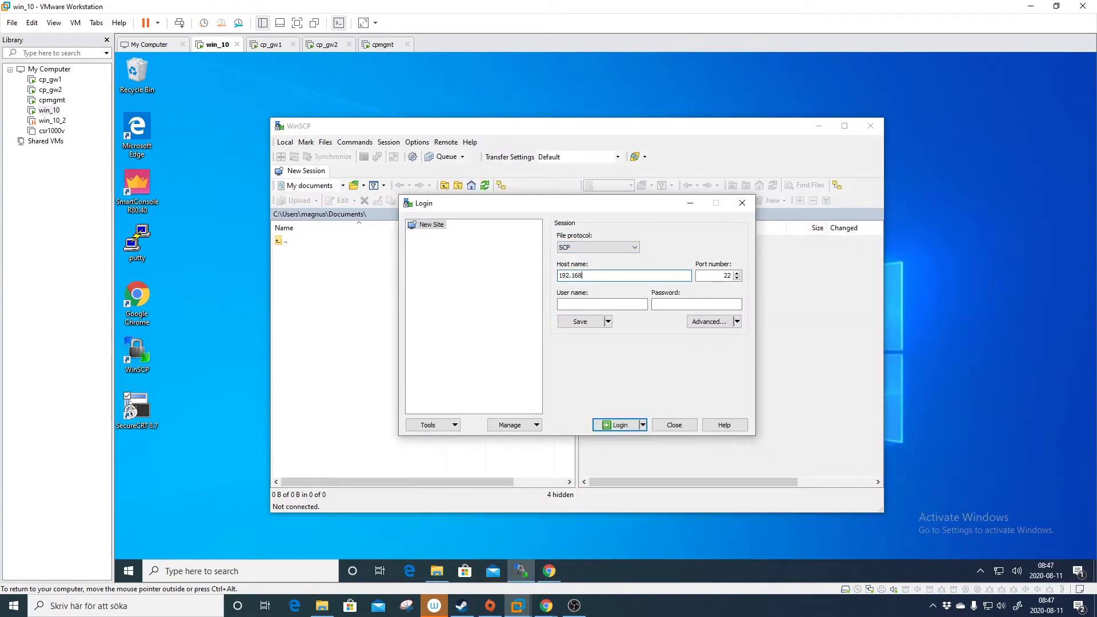
key(Tab)
key(Tab)
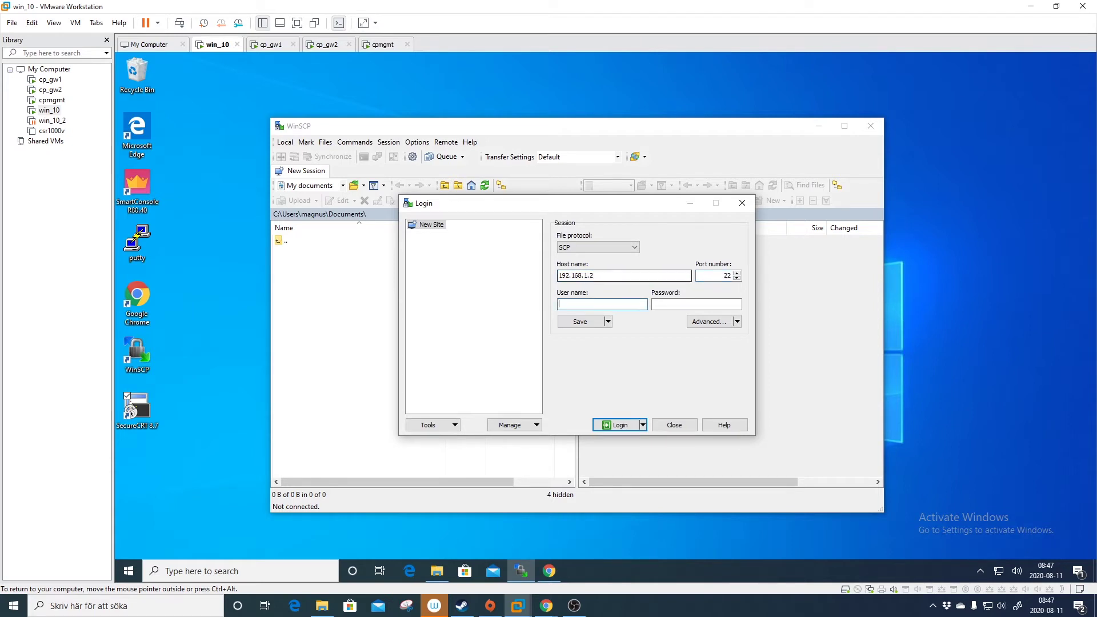
text(scpuser)
key(Tab)
text(••••••)
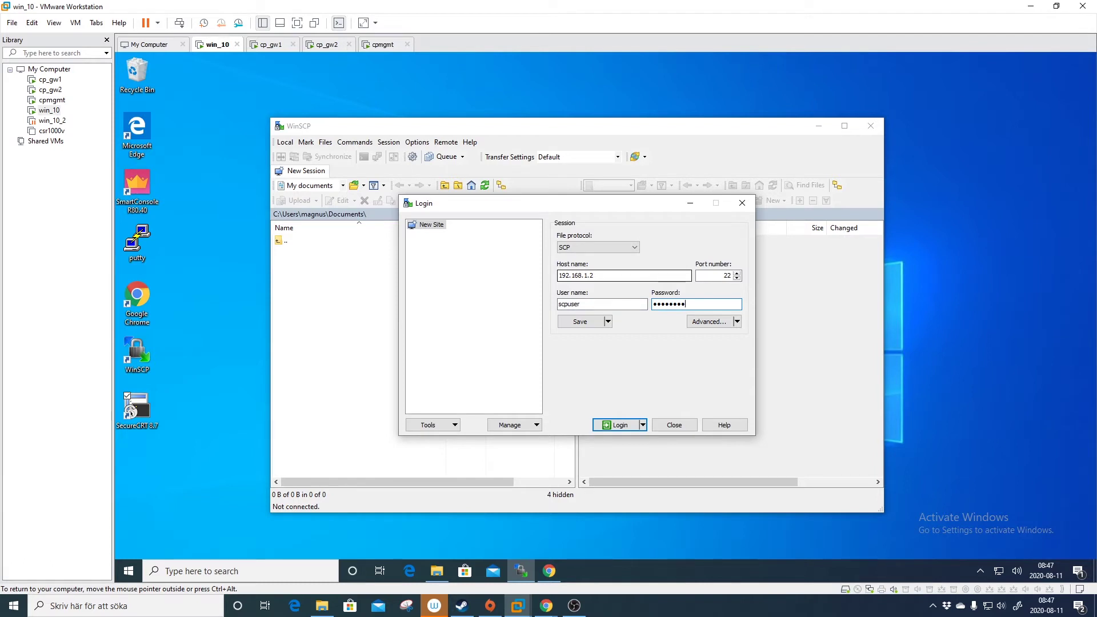
text(••)
key(Return)
key(Return)
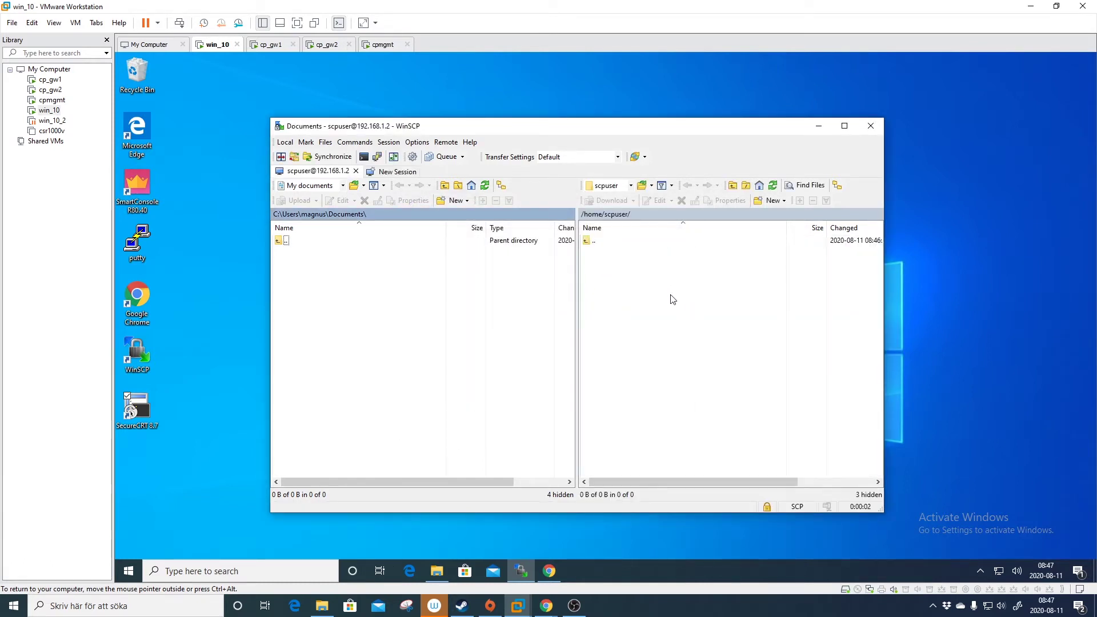
Browse from scpuser's home folder to the remote /var/log directory.
double_click(607, 244)
double_click(603, 242)
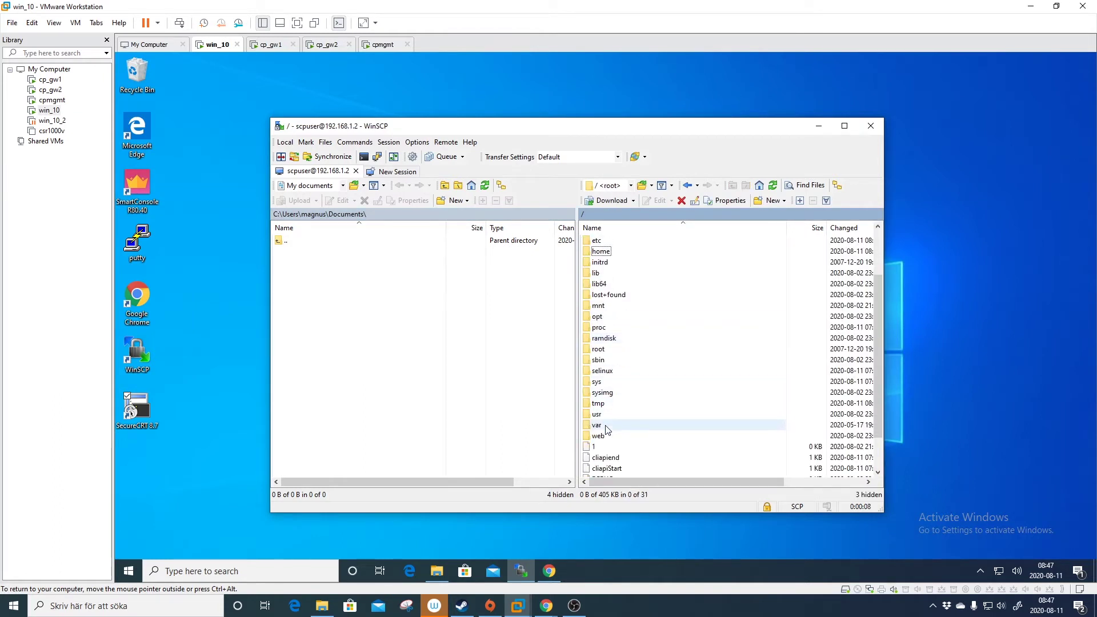
double_click(607, 424)
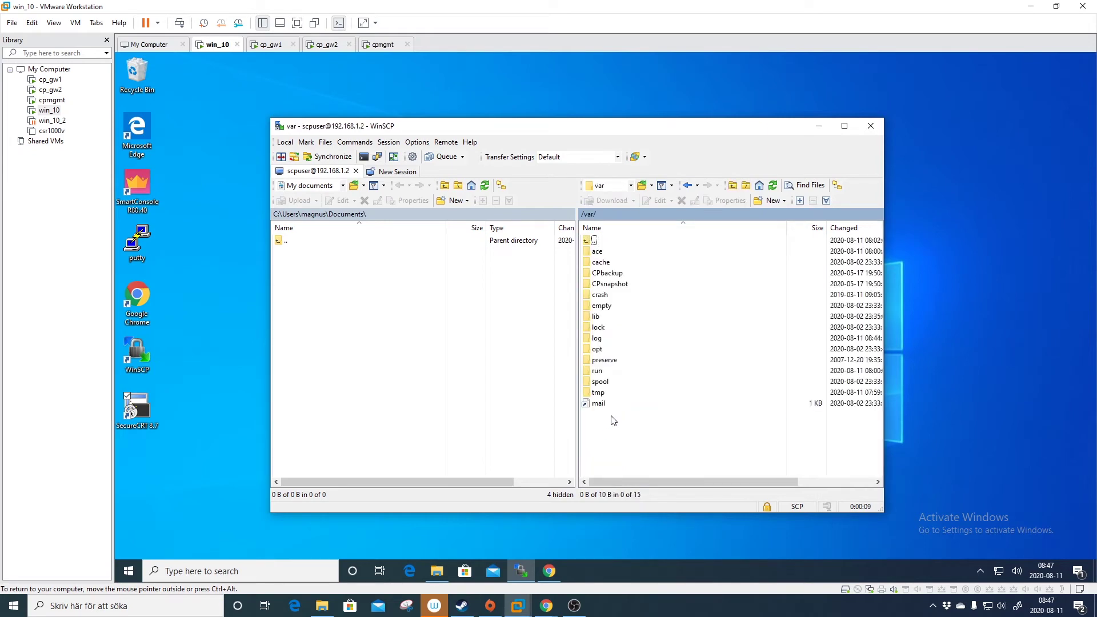
double_click(621, 349)
key(alt+Left)
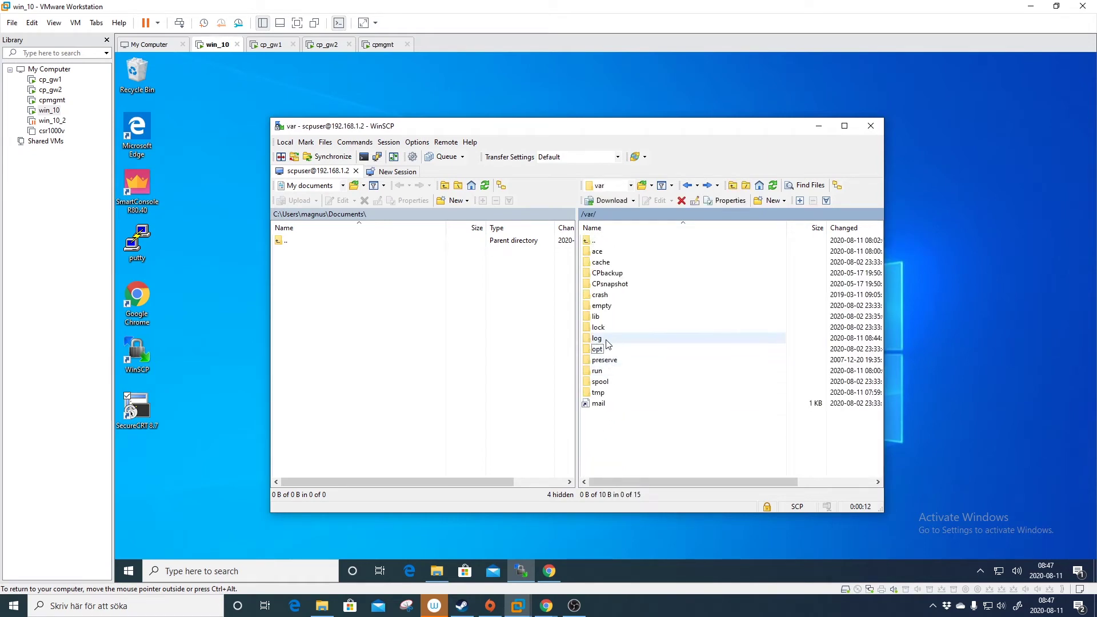
double_click(609, 338)
Download the three cp_gw1 health-check files to the local Documents folder.
scroll(653, 337, down, 5)
scroll(652, 337, down, 3)
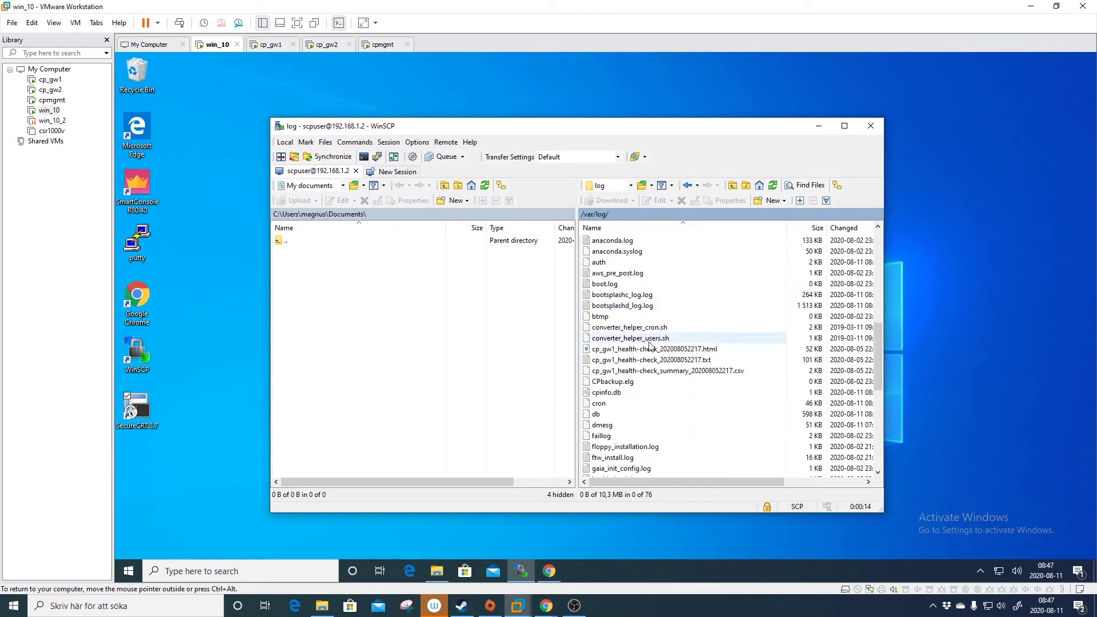
click(636, 349)
shift+click(637, 370)
right_click(636, 360)
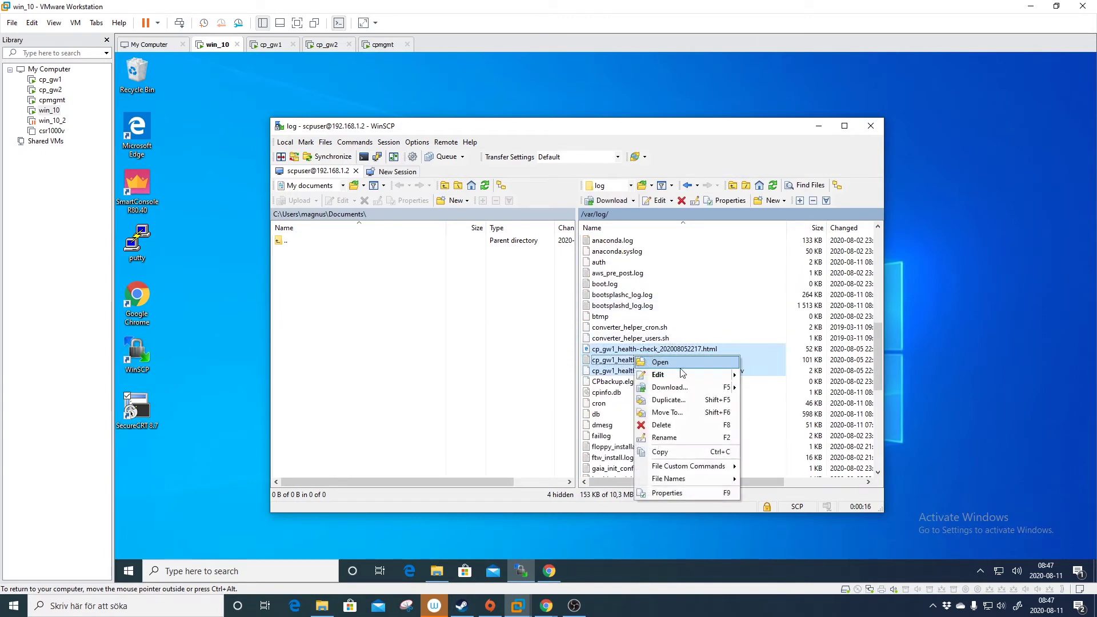
click(660, 384)
click(596, 354)
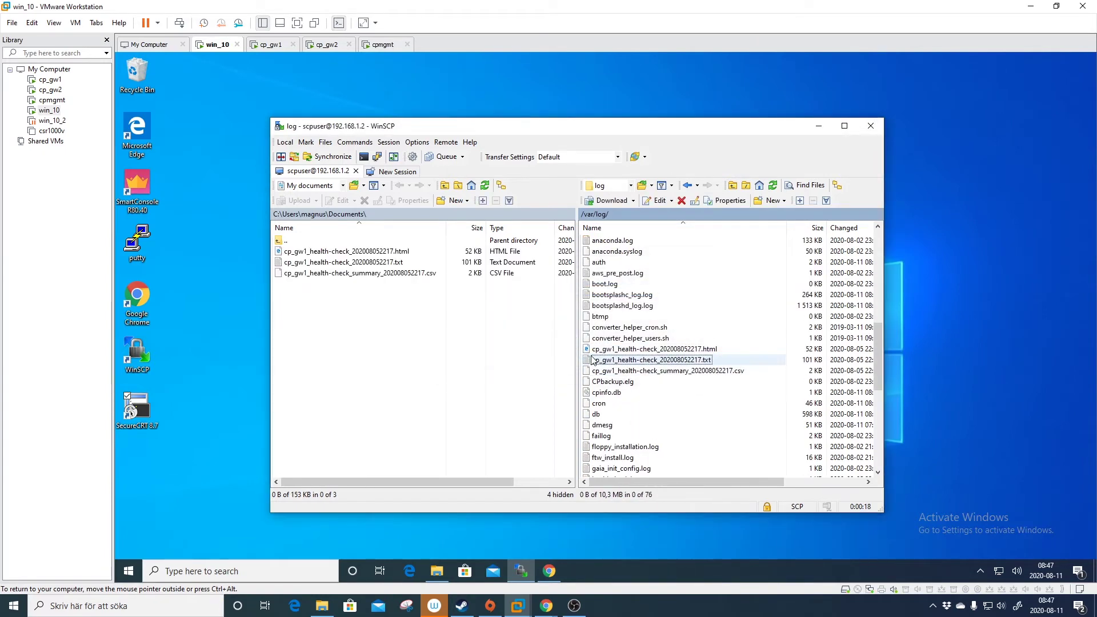
click(377, 341)
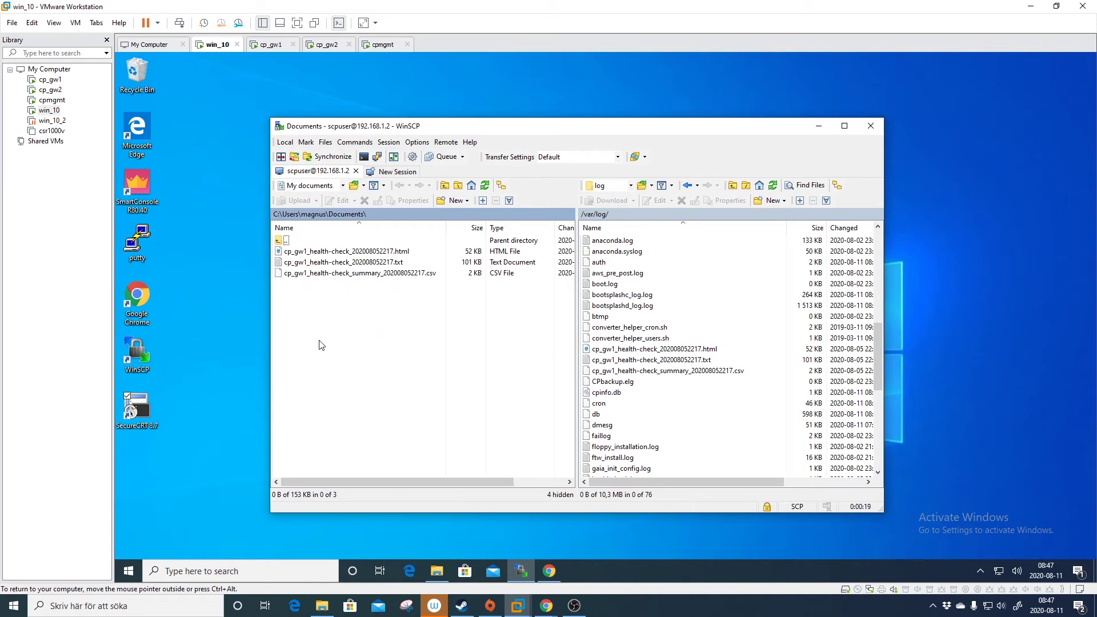
Open the cp_gw1 health-check HTML report from Documents in File Explorer, widening the Name column.
click(436, 570)
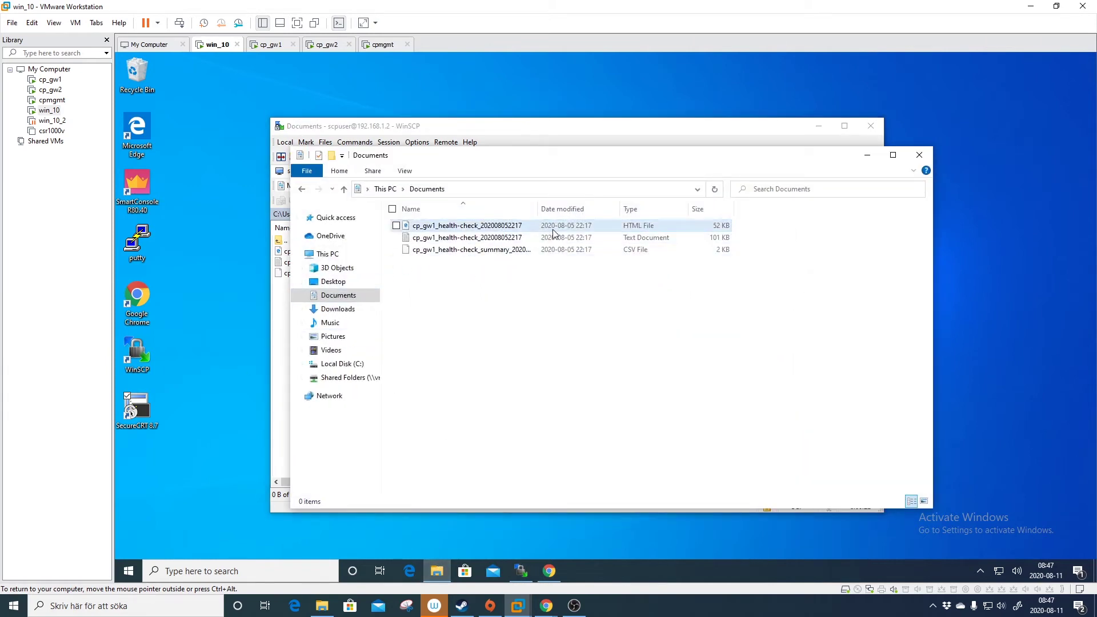
double_click(538, 209)
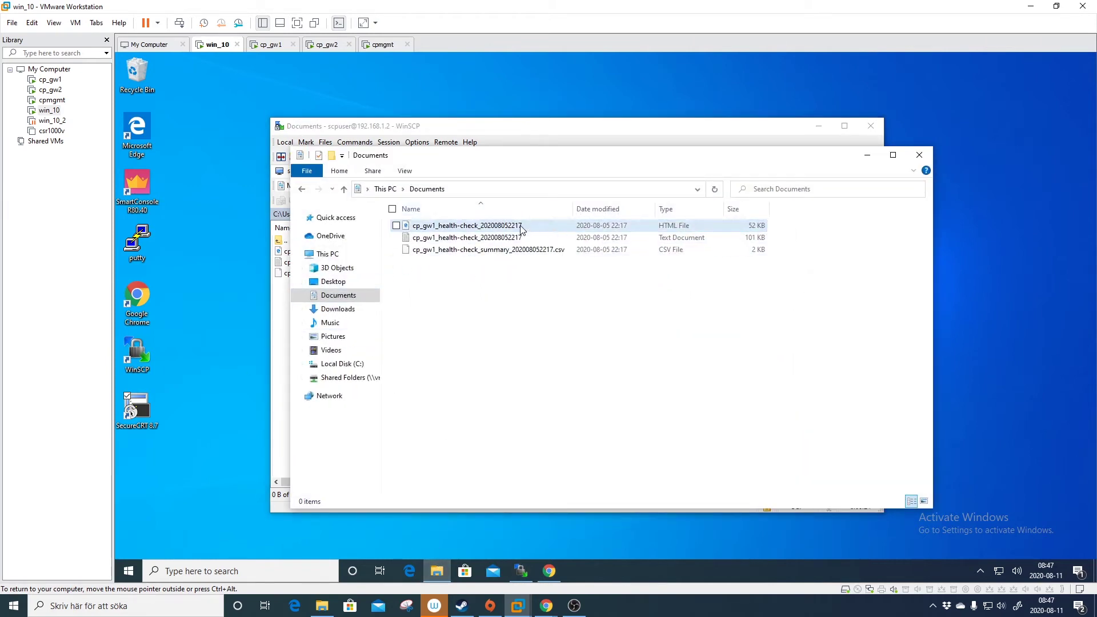
double_click(520, 228)
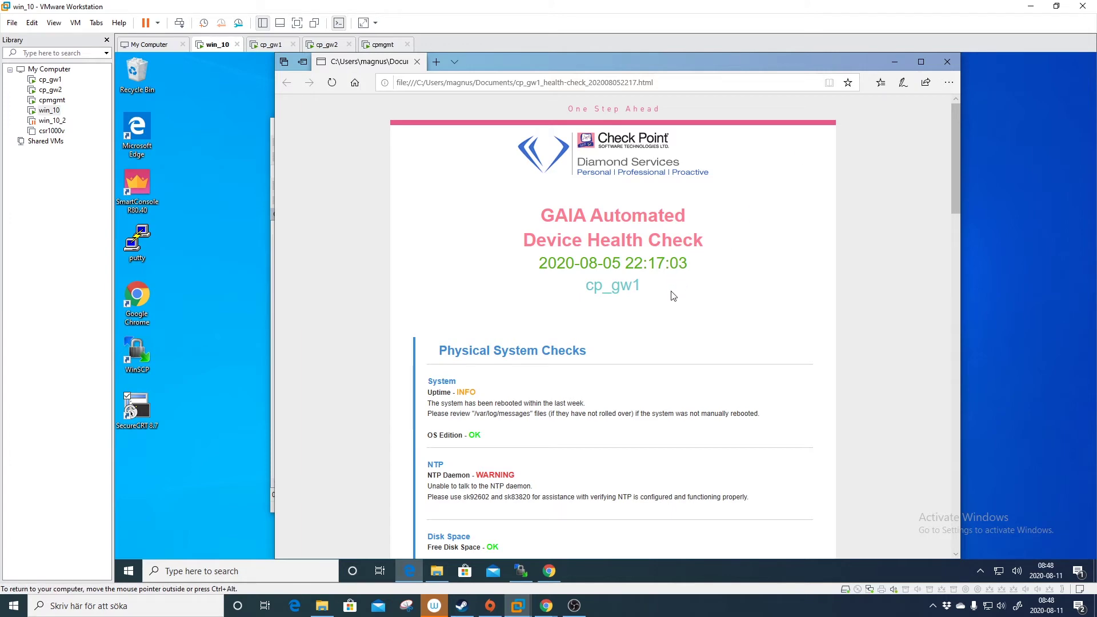
Scroll through the cp_gw1 health-check report's check sections, then close the Edge window.
scroll(694, 318, down, 1)
scroll(694, 318, down, 8)
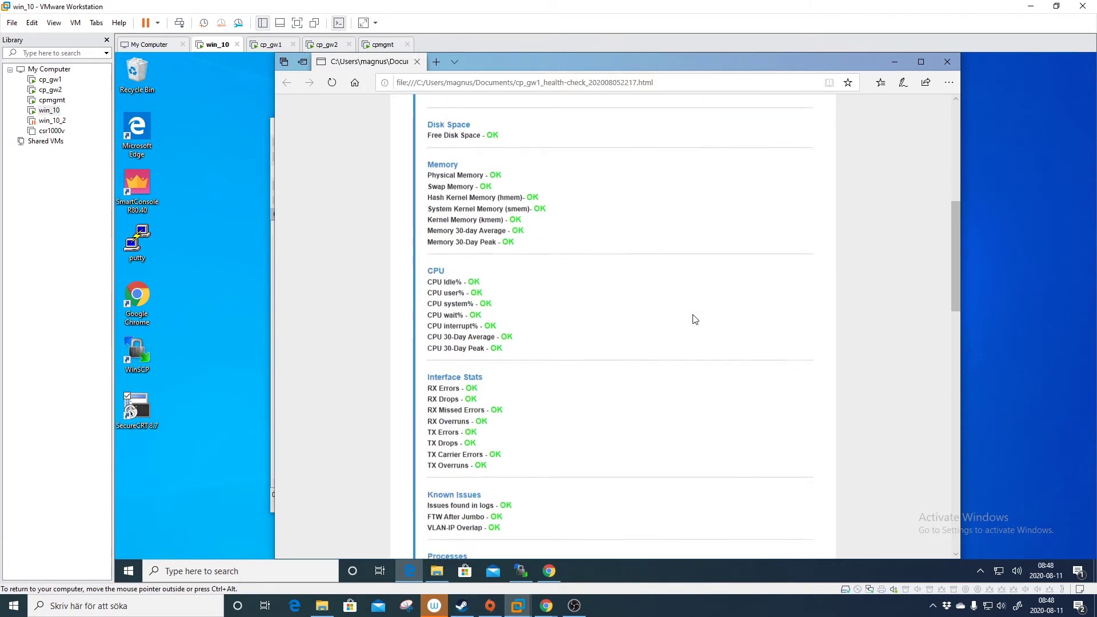
click(946, 62)
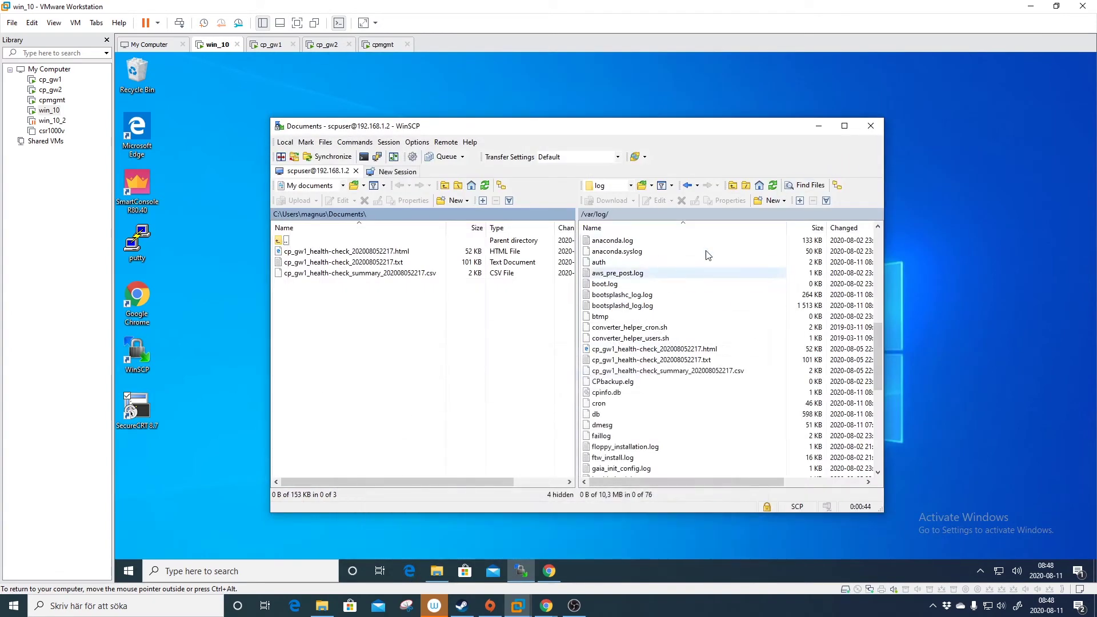
Back in Gaia Portal, review admin's login shell options and cancel, leaving /etc/cli.sh.
click(814, 128)
click(550, 568)
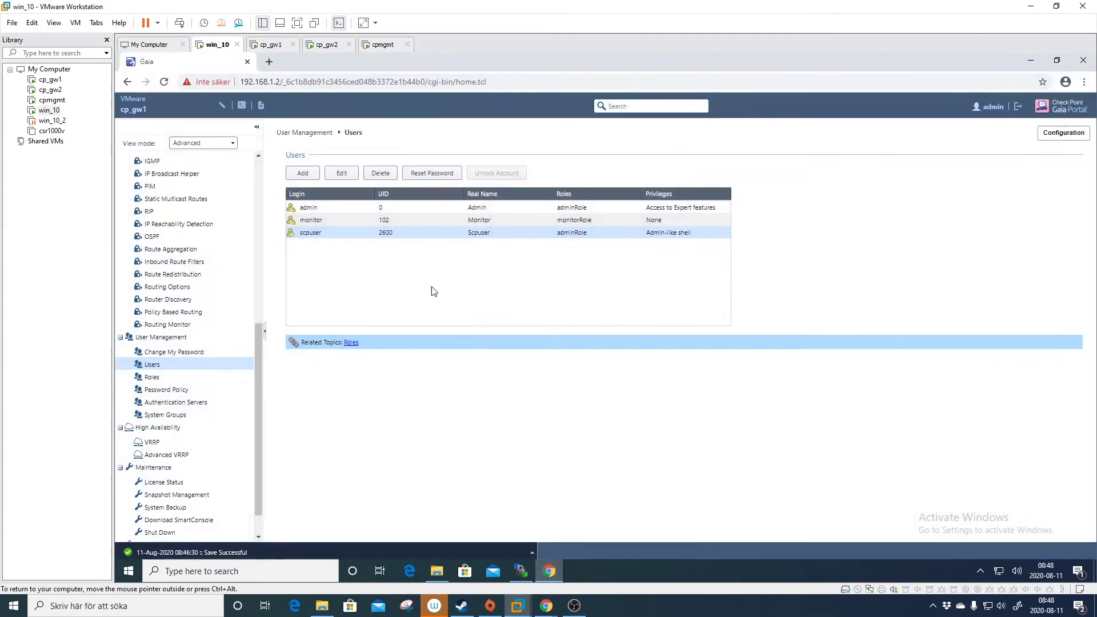
click(403, 209)
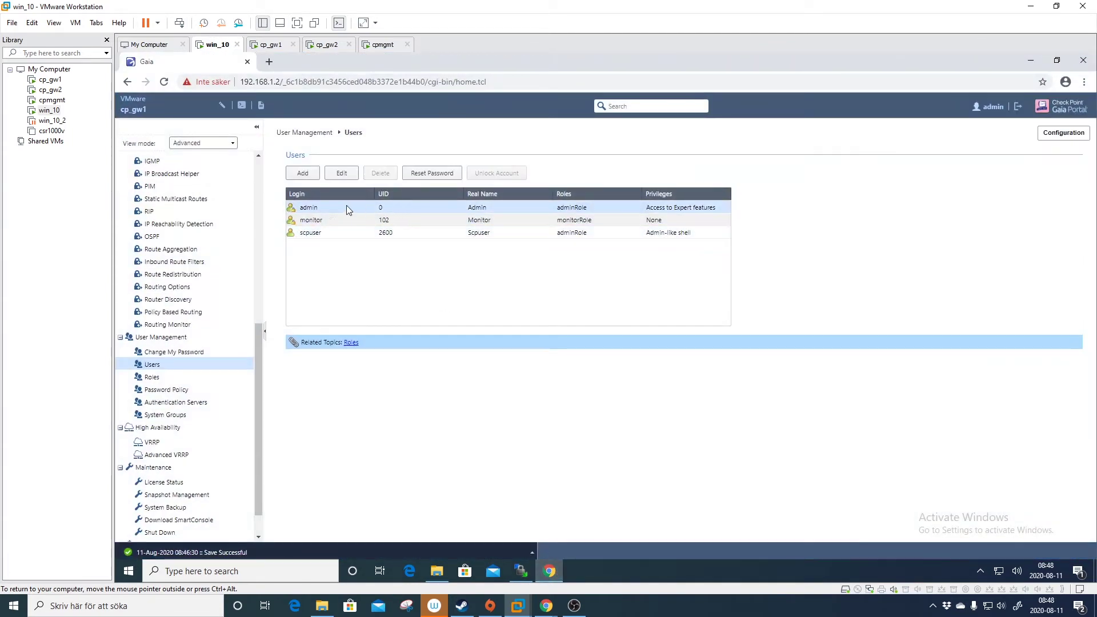
click(336, 174)
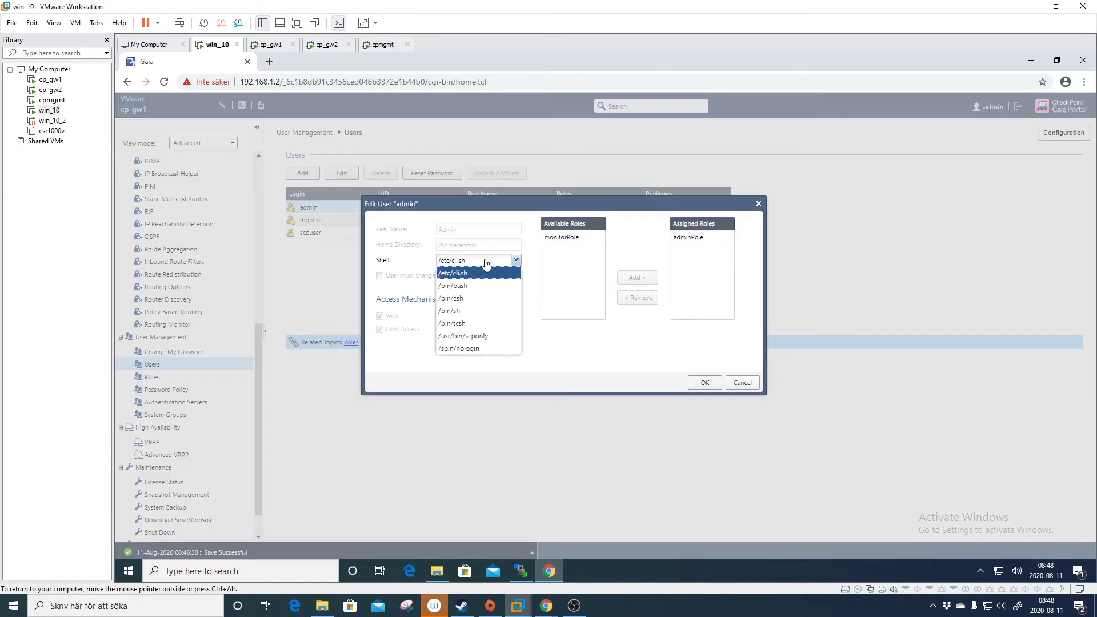
click(487, 260)
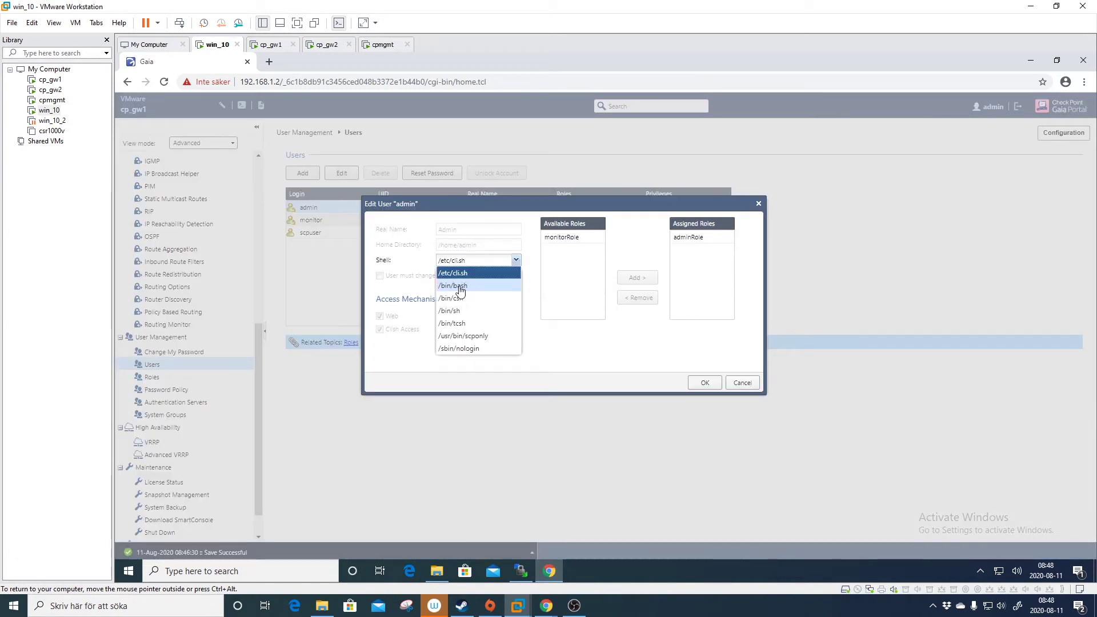
click(749, 385)
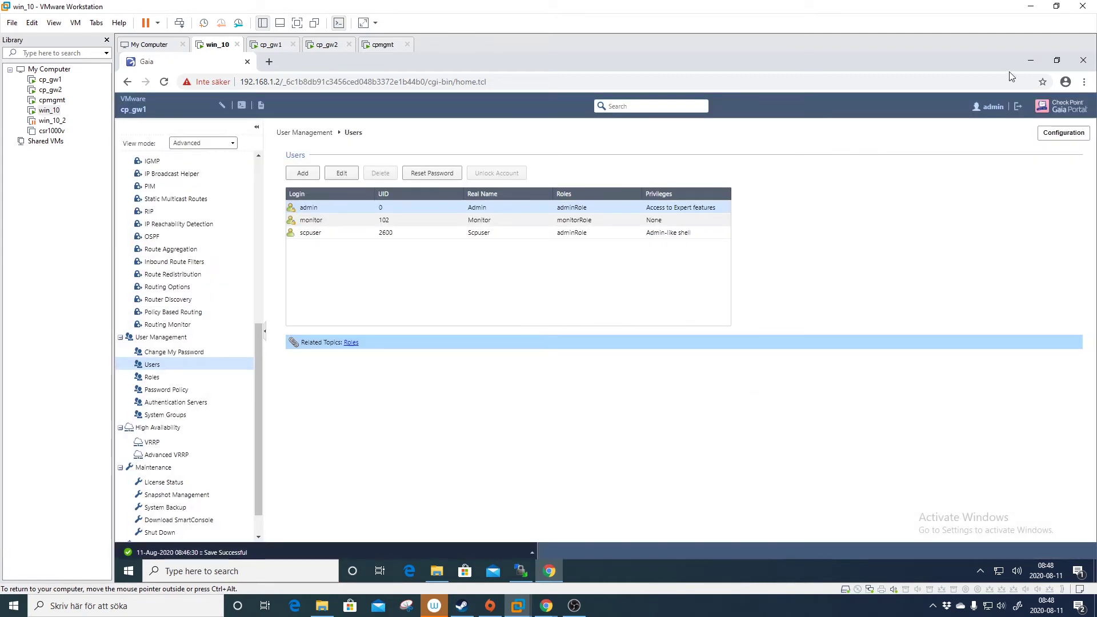
Relaunch SecureCRT and log in to cp_gw1 (192.168.1.2) as admin with its password.
click(1028, 62)
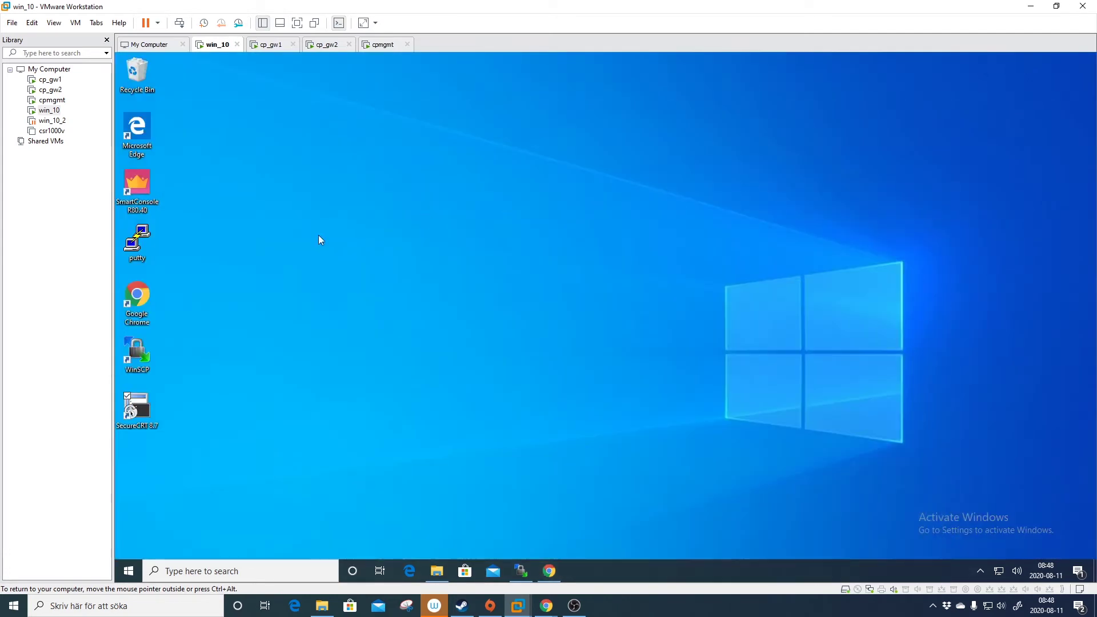
double_click(143, 406)
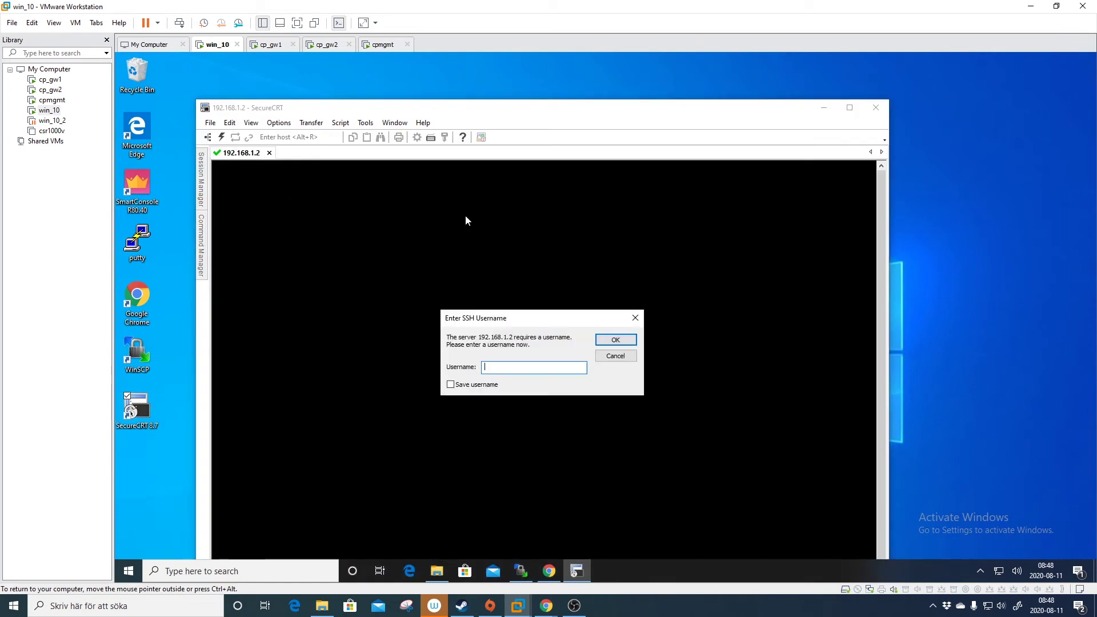
text(admin)
key(Return)
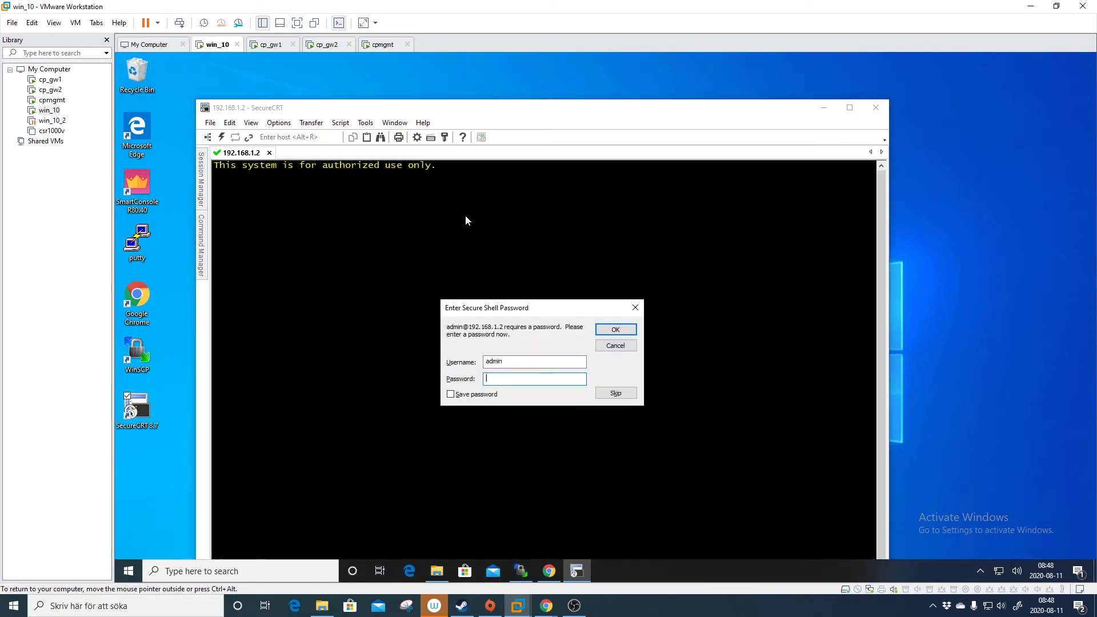
key(Return)
Override the configuration lock with 'lock database override'.
text(lock data)
key(Tab)
text(over)
key(Tab)
key(Return)
Display cp_gw1's full configuration with 'show configuration' in a maximized terminal.
text(show con)
key(Tab)
text(u)
key(Tab)
key(Return)
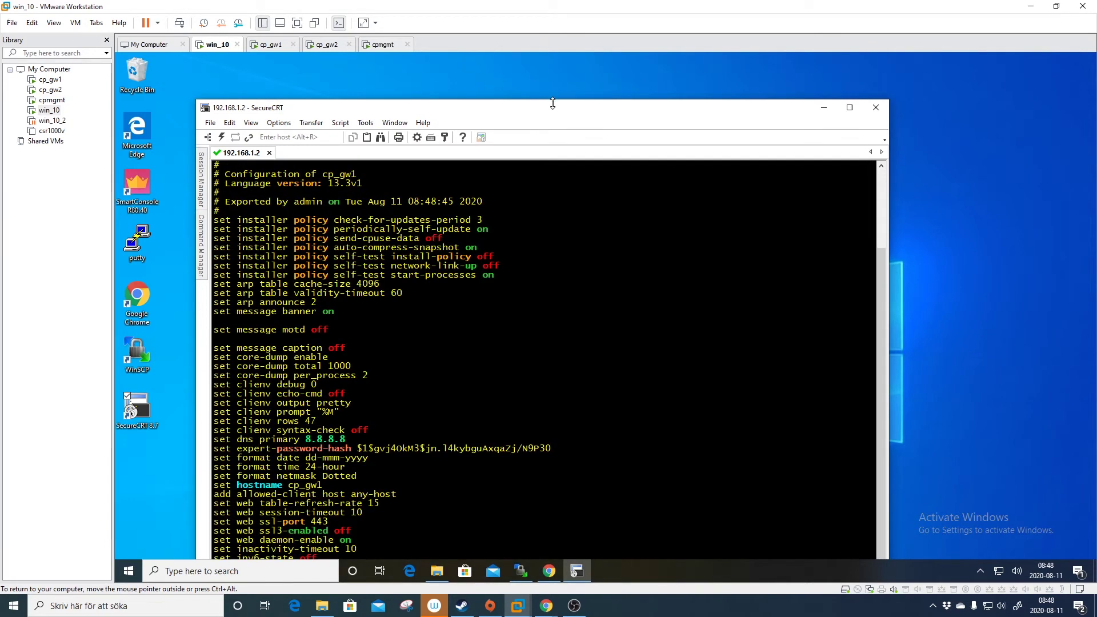
double_click(552, 107)
Page on through the listing and select the five scpuser lines, add user through password hash.
key(space)
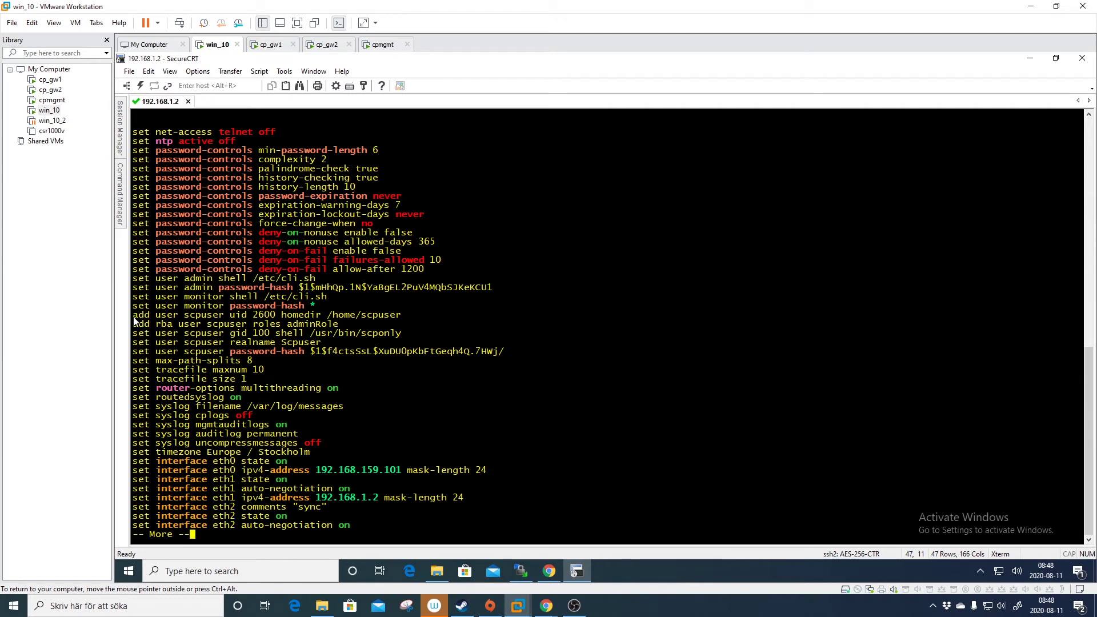
drag(134, 317, 505, 352)
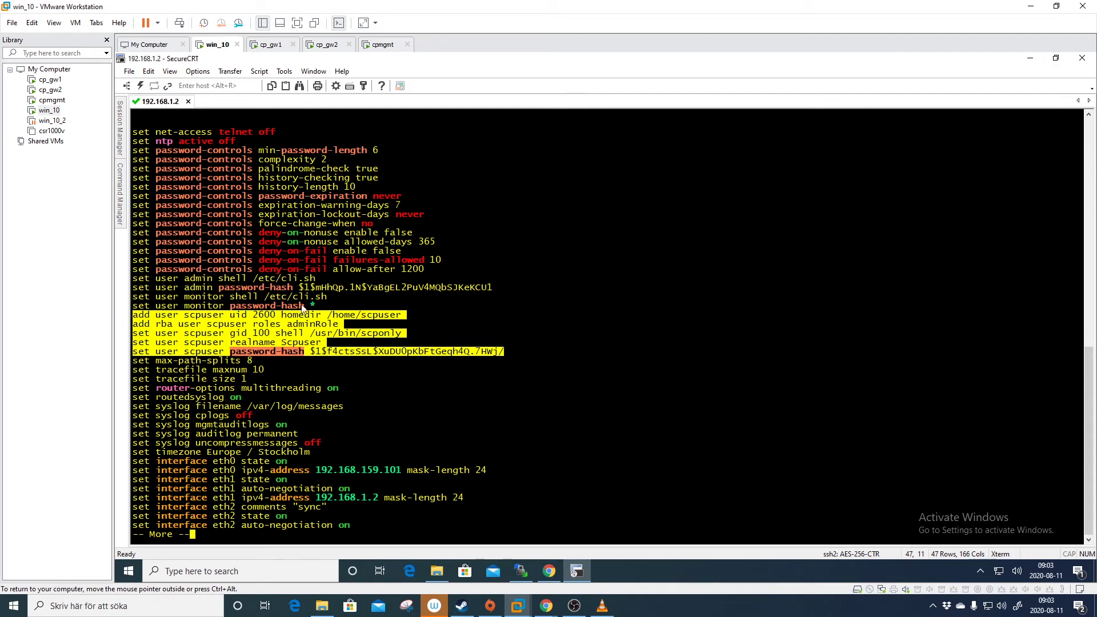
Copy the scpuser lines, then log in to cp_gw2 at 192.168.1.3 as admin.
right_click(258, 323)
click(275, 330)
click(120, 125)
double_click(189, 159)
click(701, 293)
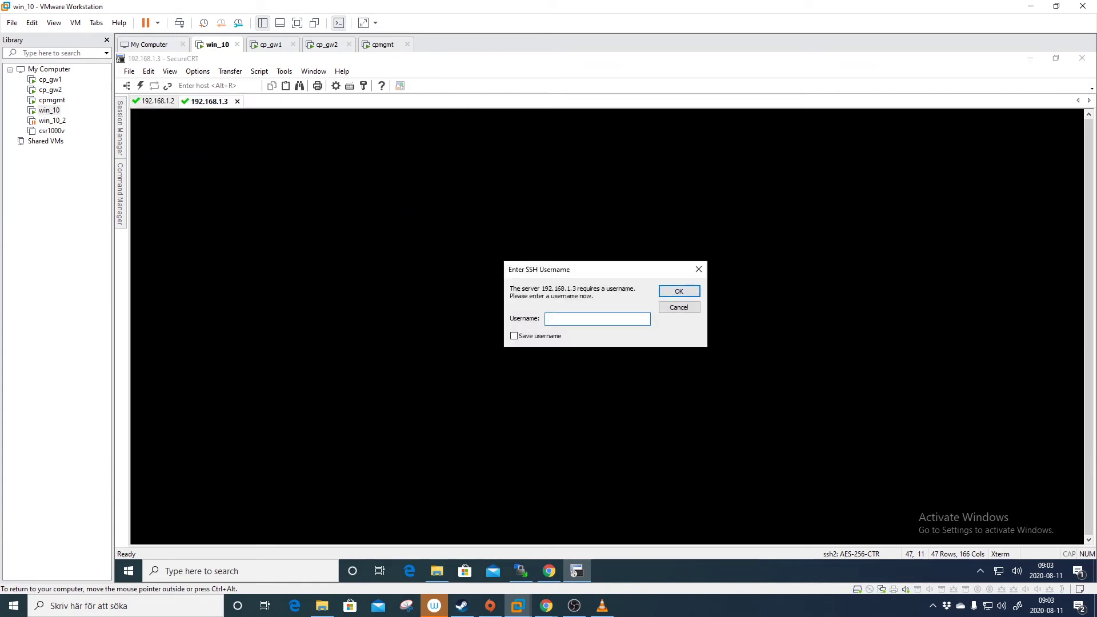
key(Return)
key(Return)
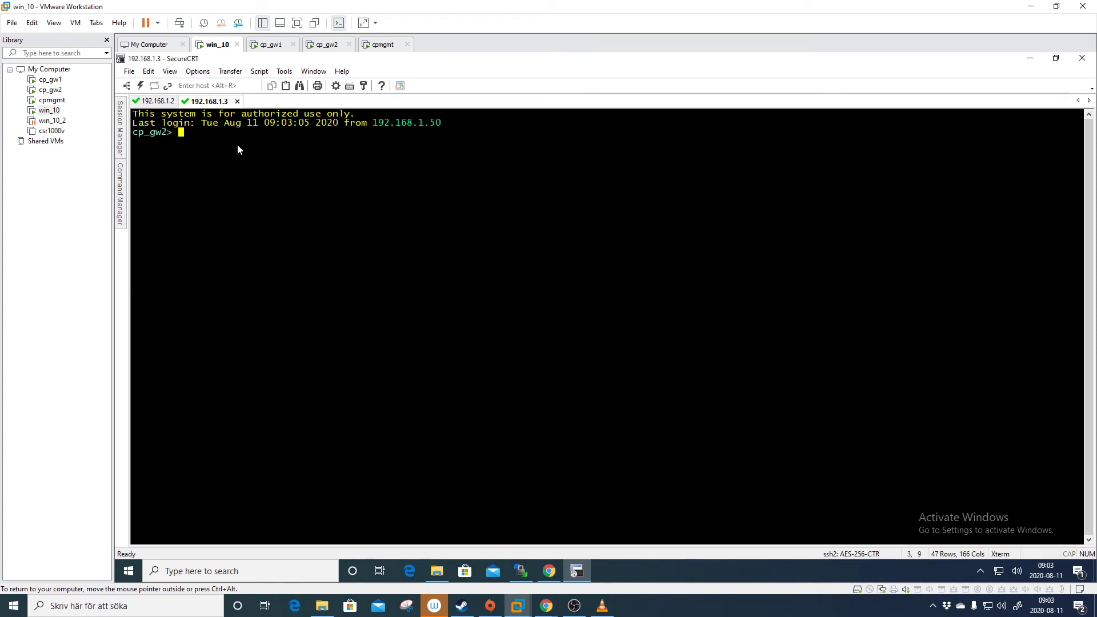
Paste the five scpuser commands into cp_gw2 with the password hash deleted.
right_click(237, 144)
click(279, 163)
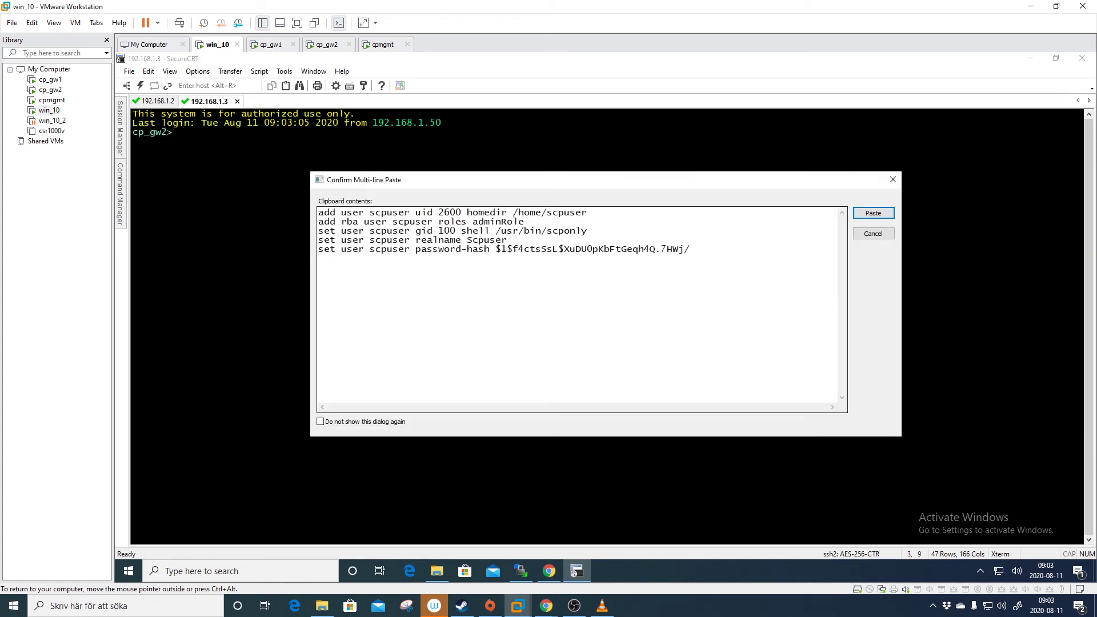
drag(690, 249, 467, 249)
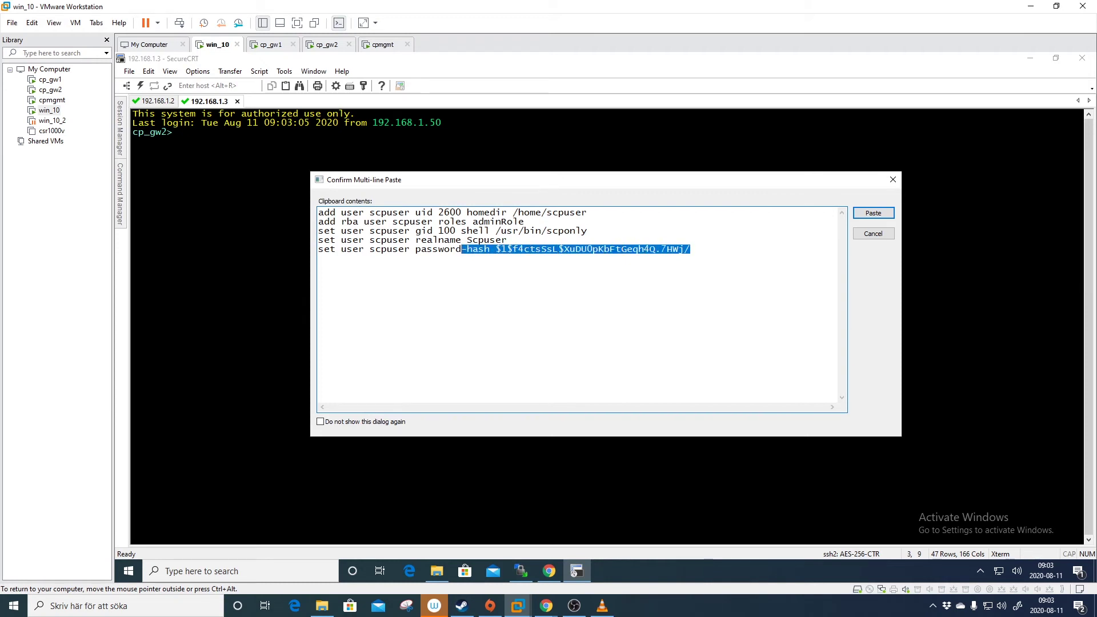
key(Delete)
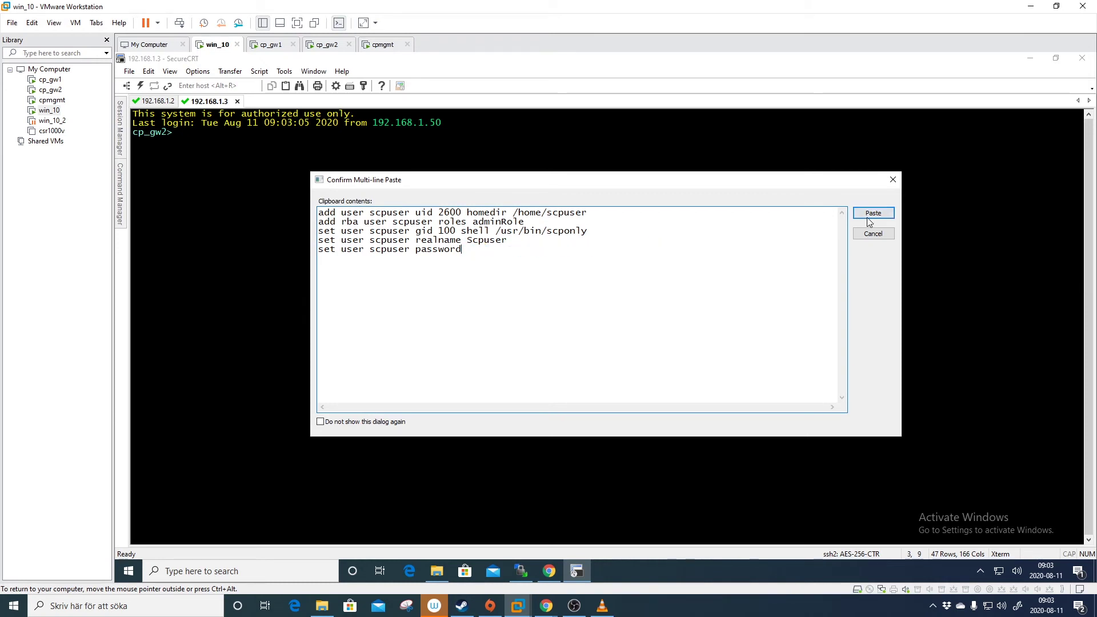
click(869, 213)
Enter and verify scpuser's new password on cp_gw2.
key(Return)
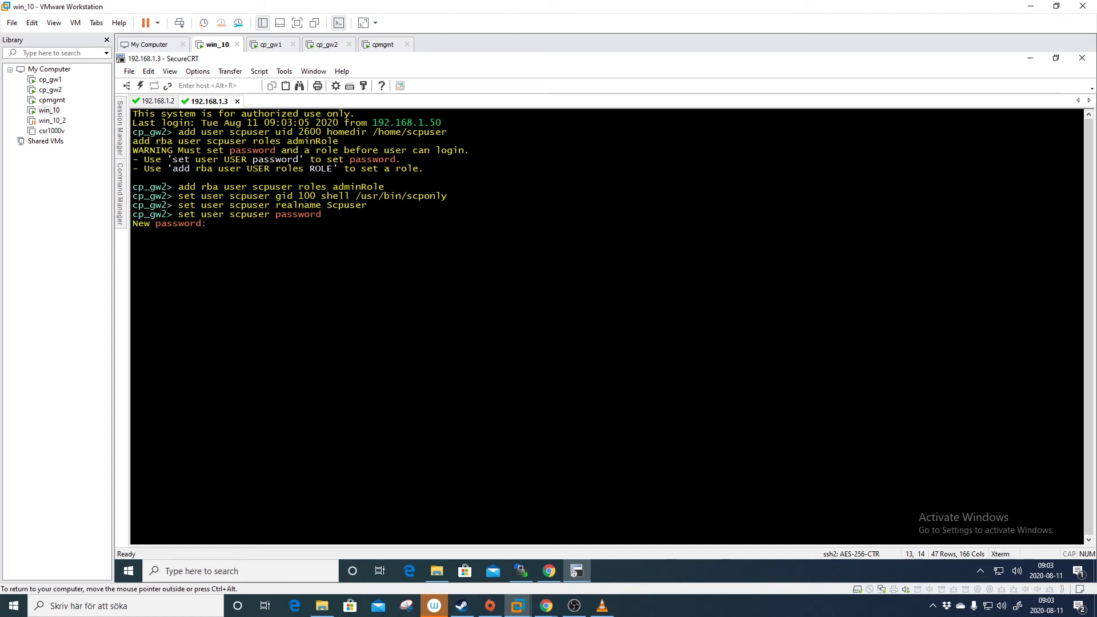
key(Return)
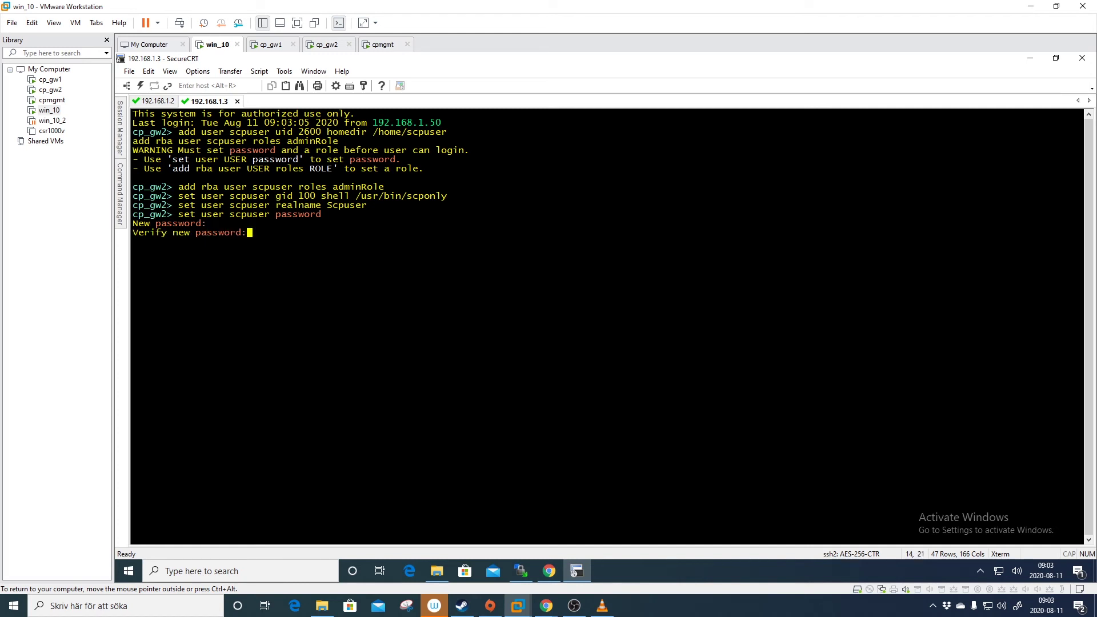
key(Return)
key(Return)
key(Return)
key(Return)
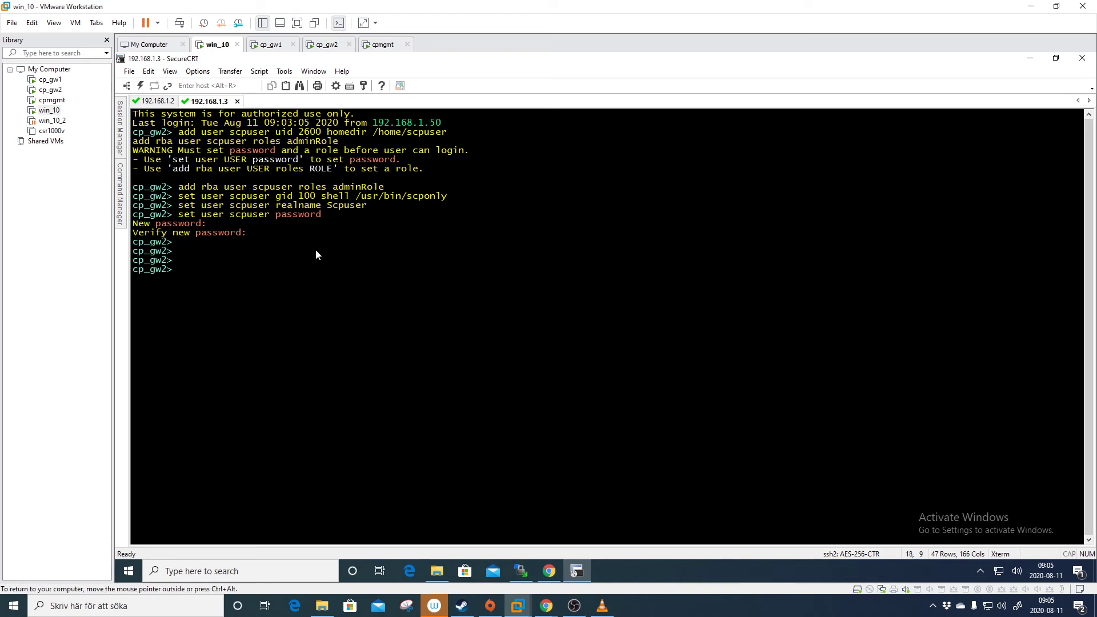
Save cp_gw2's configuration with 'save config'.
text(save con)
key(Tab)
key(Return)
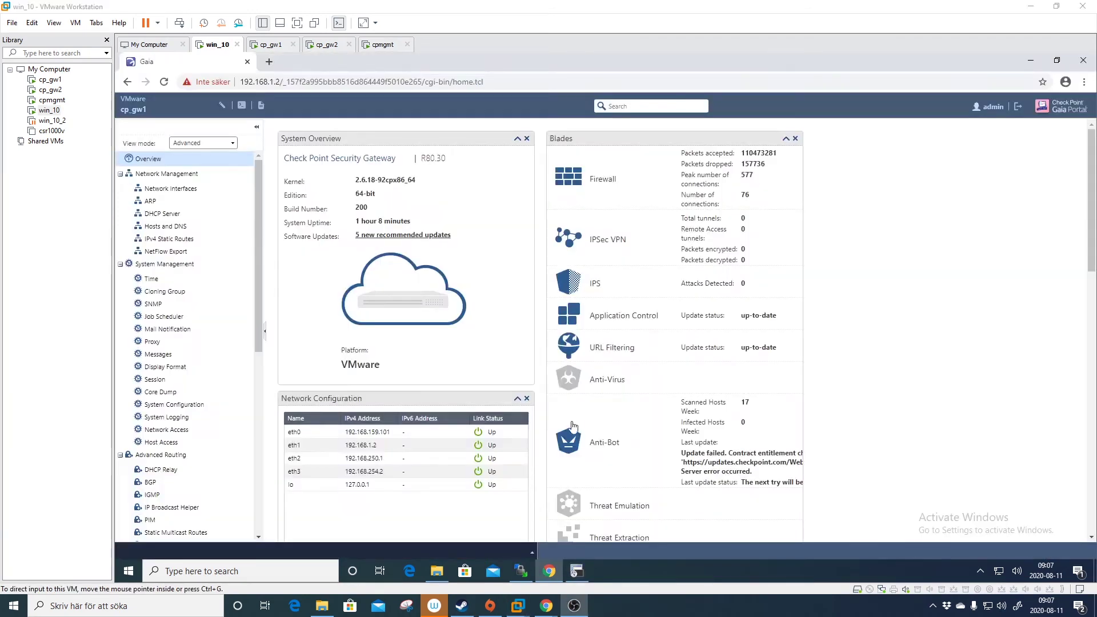
Go to User Management > Roles in cp_gw1's Gaia Portal.
click(258, 372)
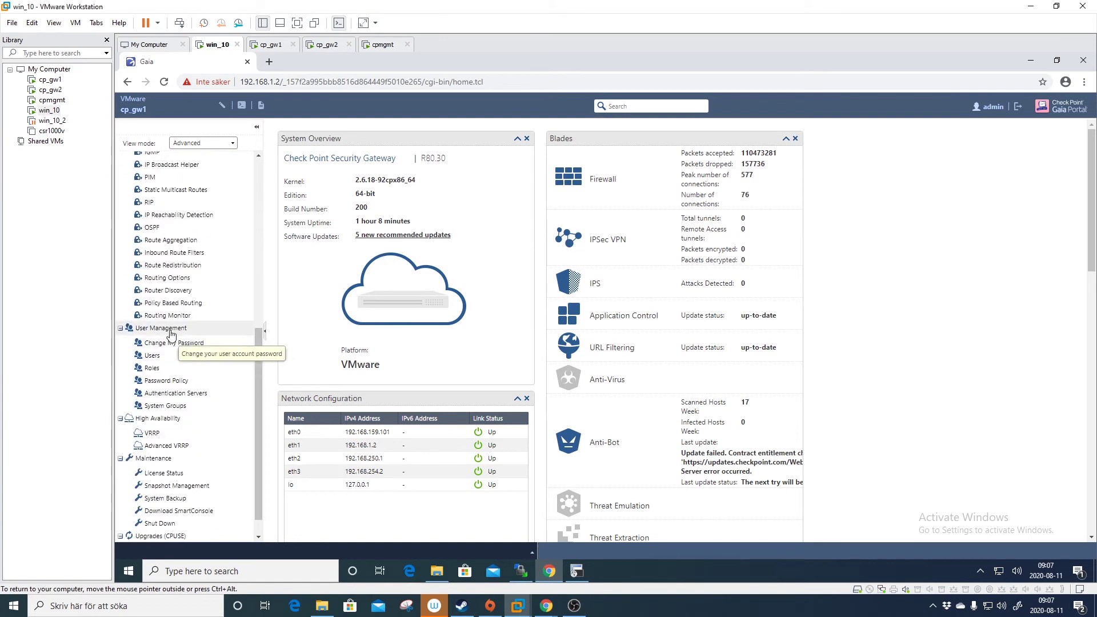
click(194, 368)
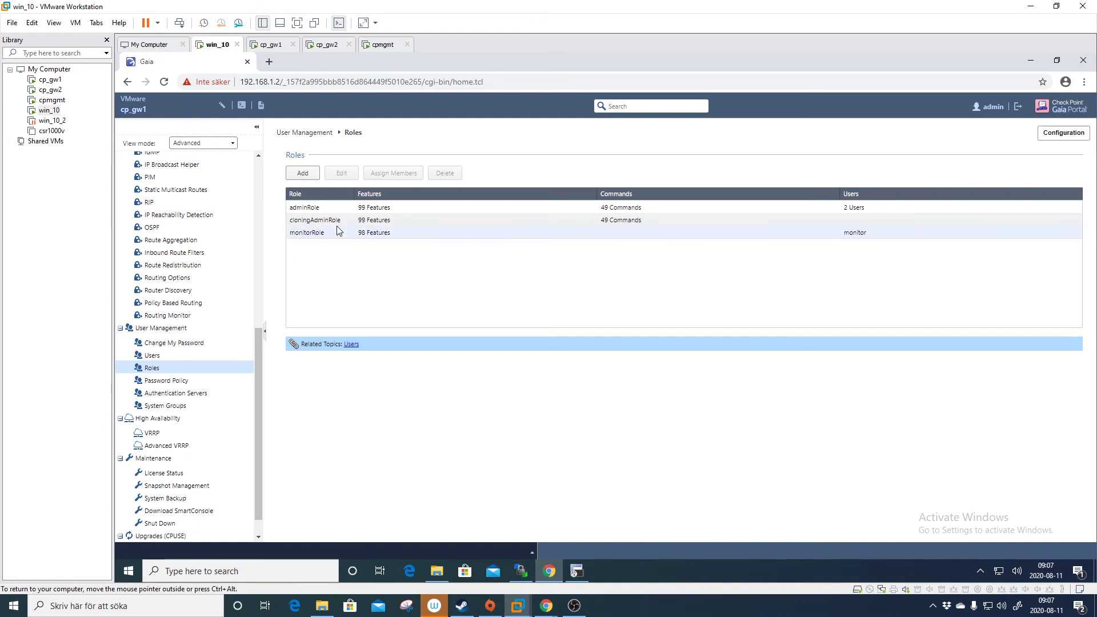
Add a role with Backup Read / Write, BGP Read Only, and Blades Summary left without access.
click(310, 179)
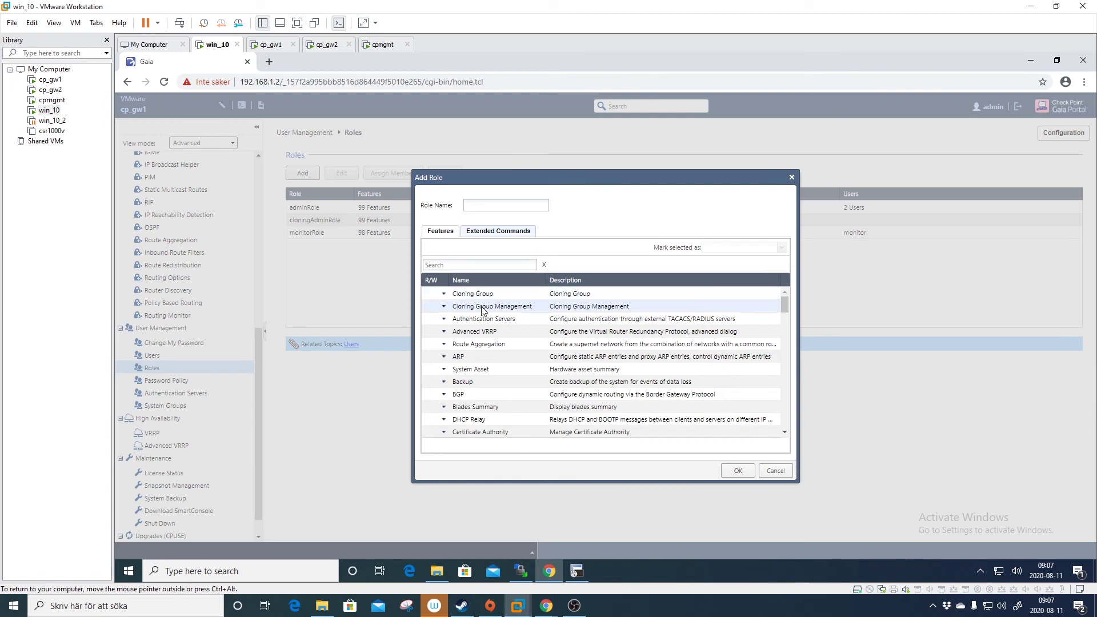
scroll(488, 317, down, 1)
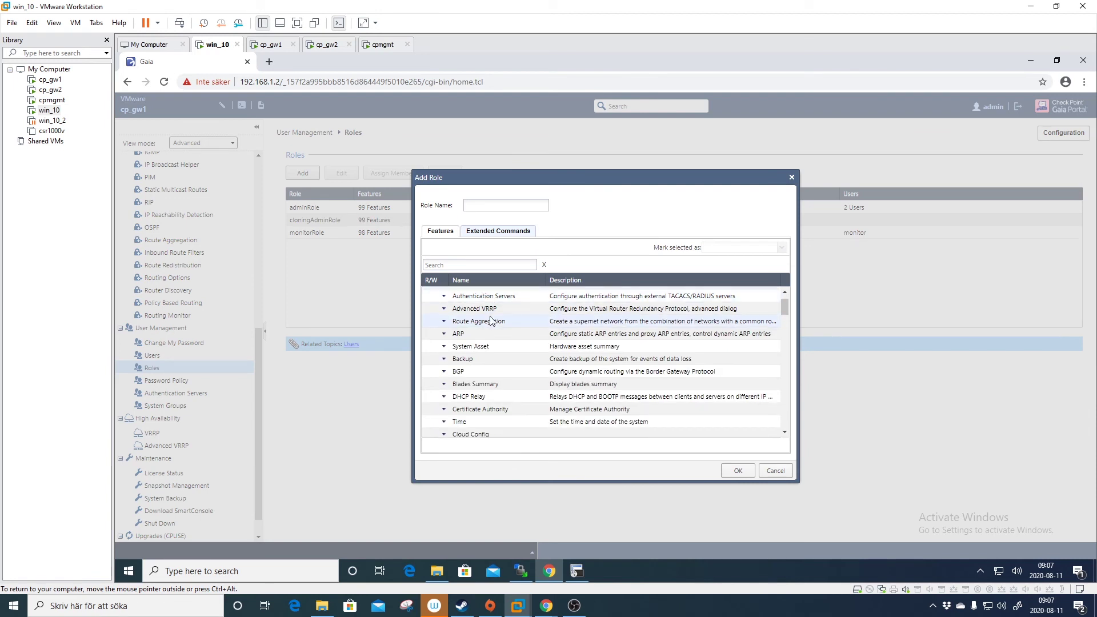
scroll(490, 322, down, 2)
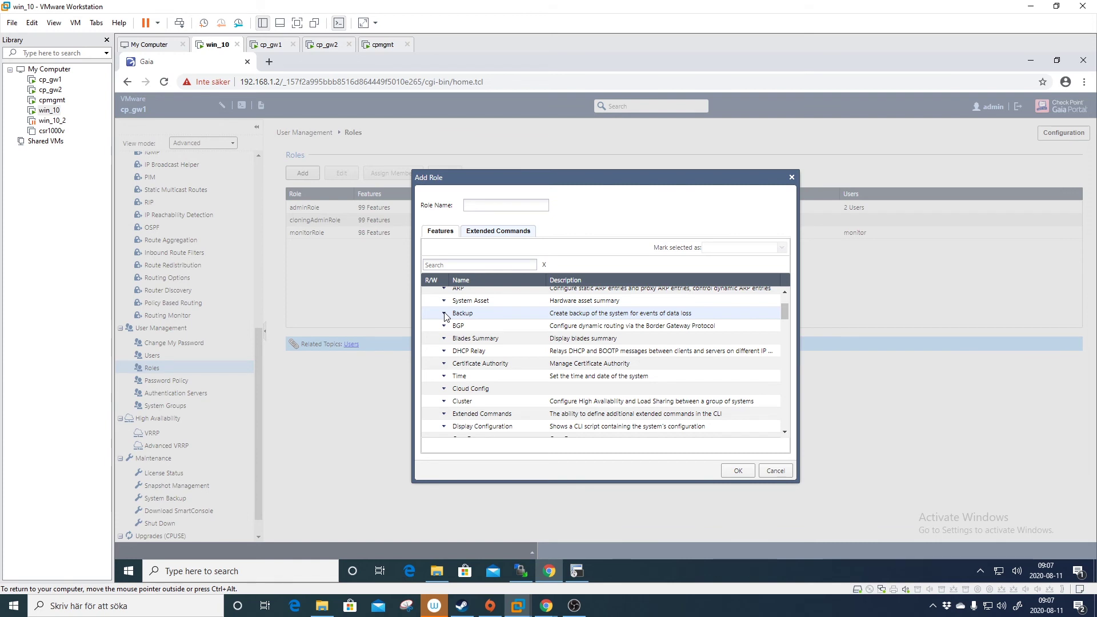
click(445, 316)
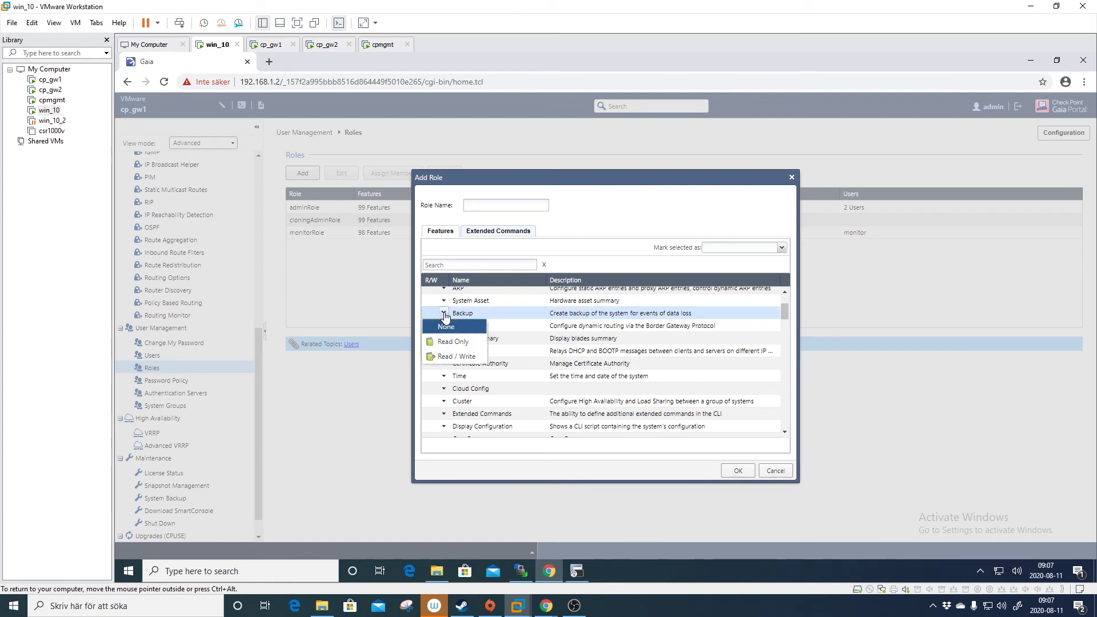
click(456, 355)
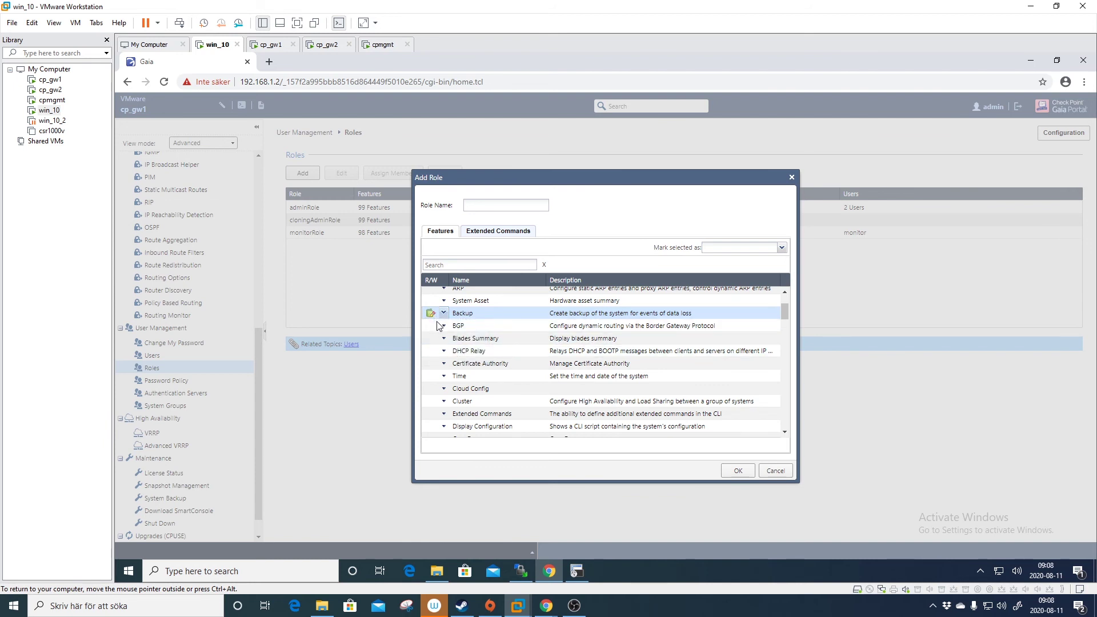
click(444, 326)
click(452, 354)
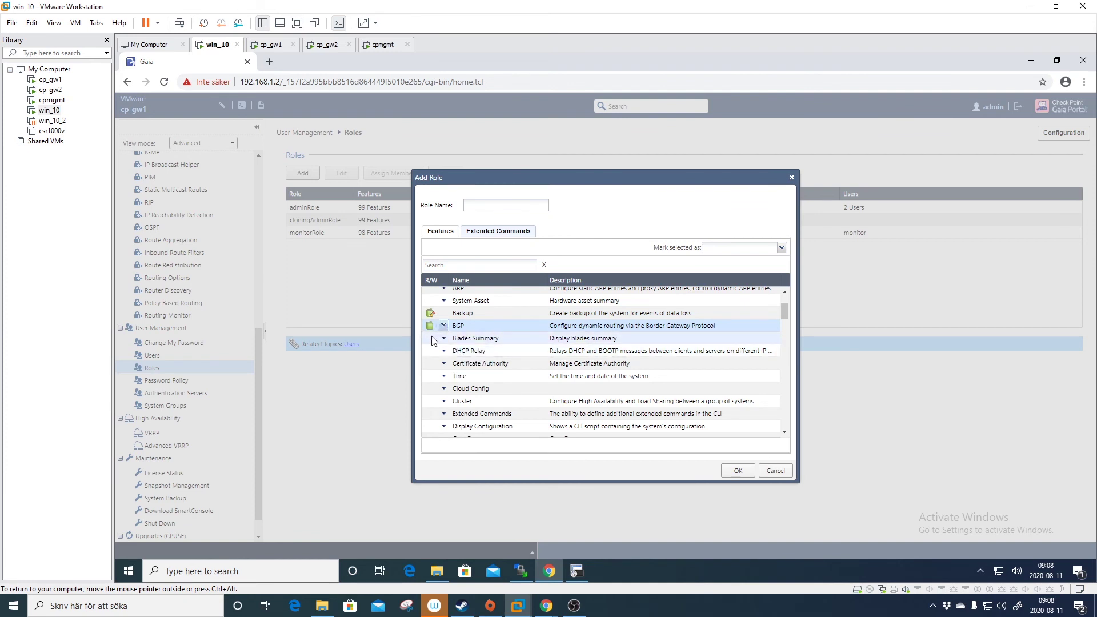
click(444, 337)
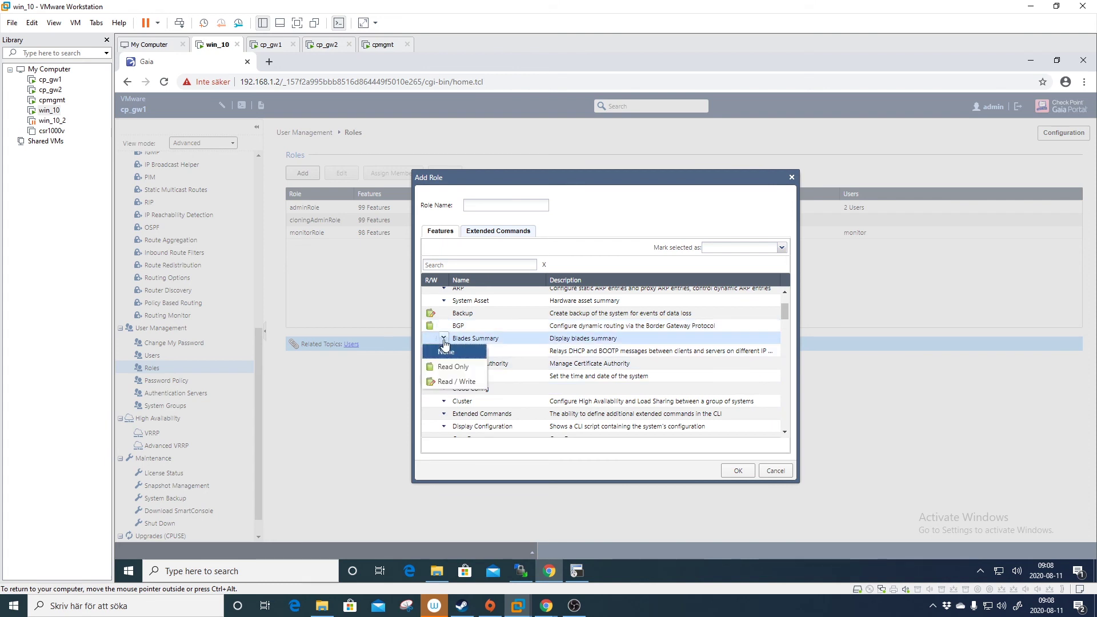
click(439, 359)
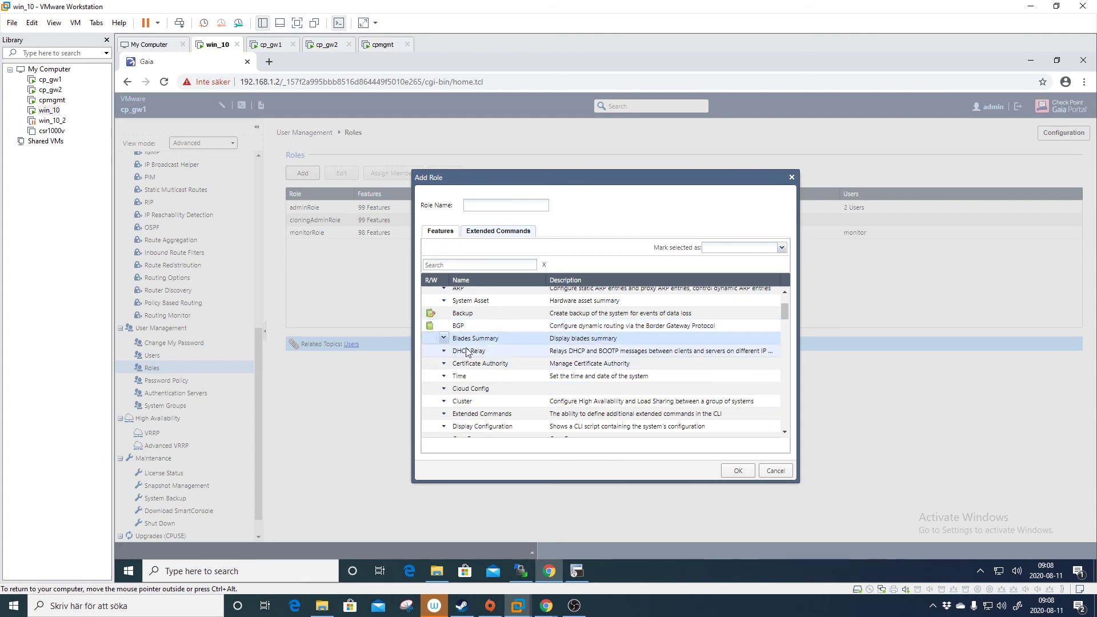
Tick the cpstop and cpstat extended commands for the new role, then return to its Features.
click(496, 237)
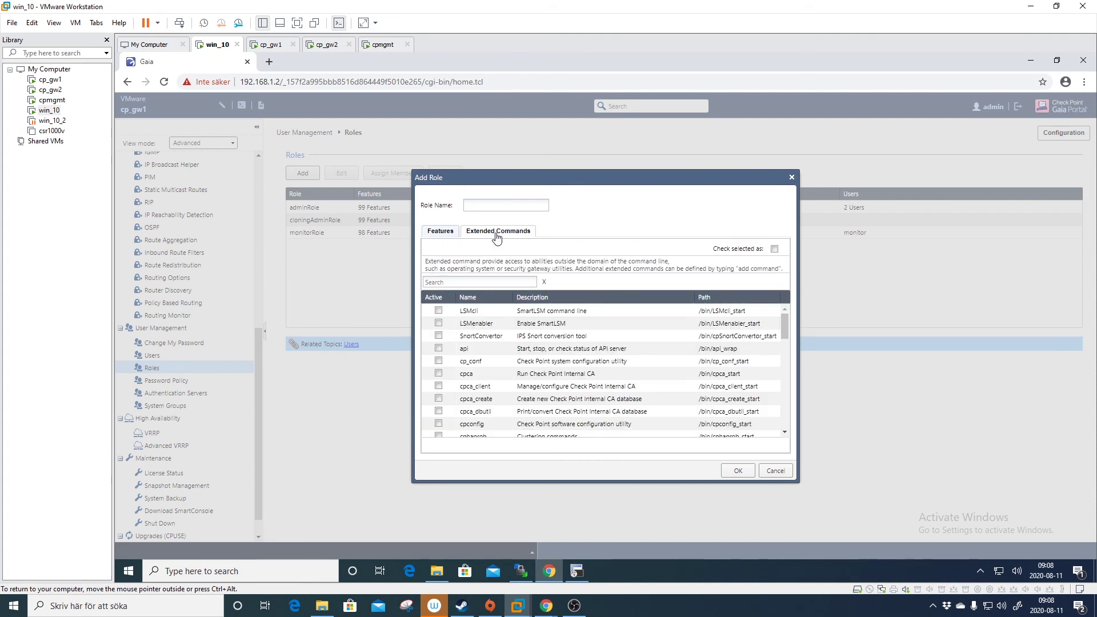
scroll(490, 341, down, 2)
scroll(490, 343, down, 3)
scroll(489, 345, up, 2)
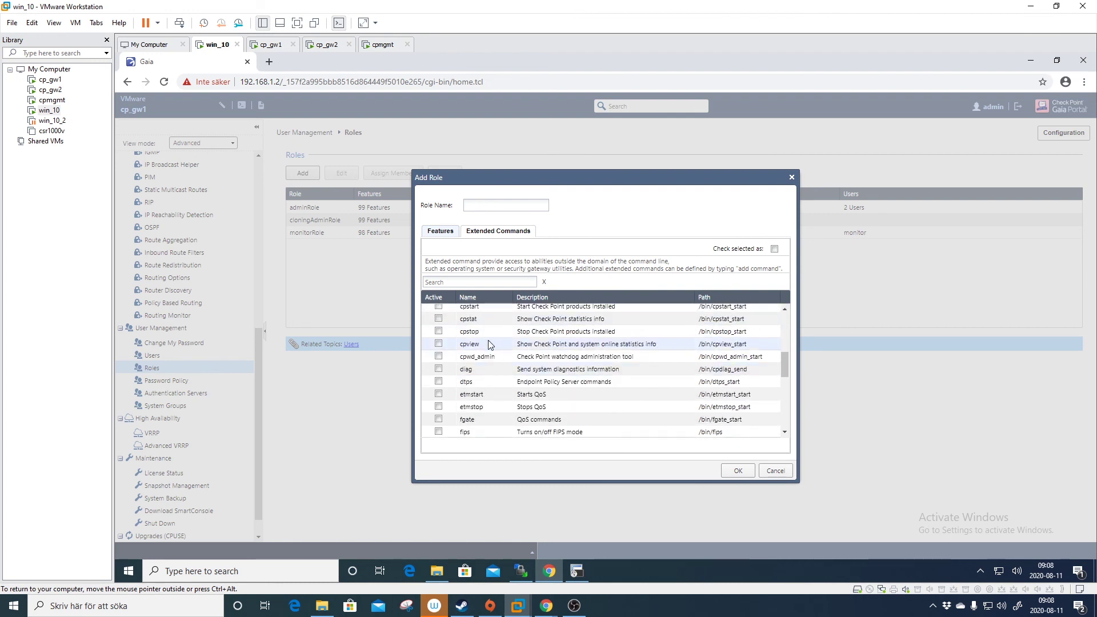
click(439, 331)
click(439, 319)
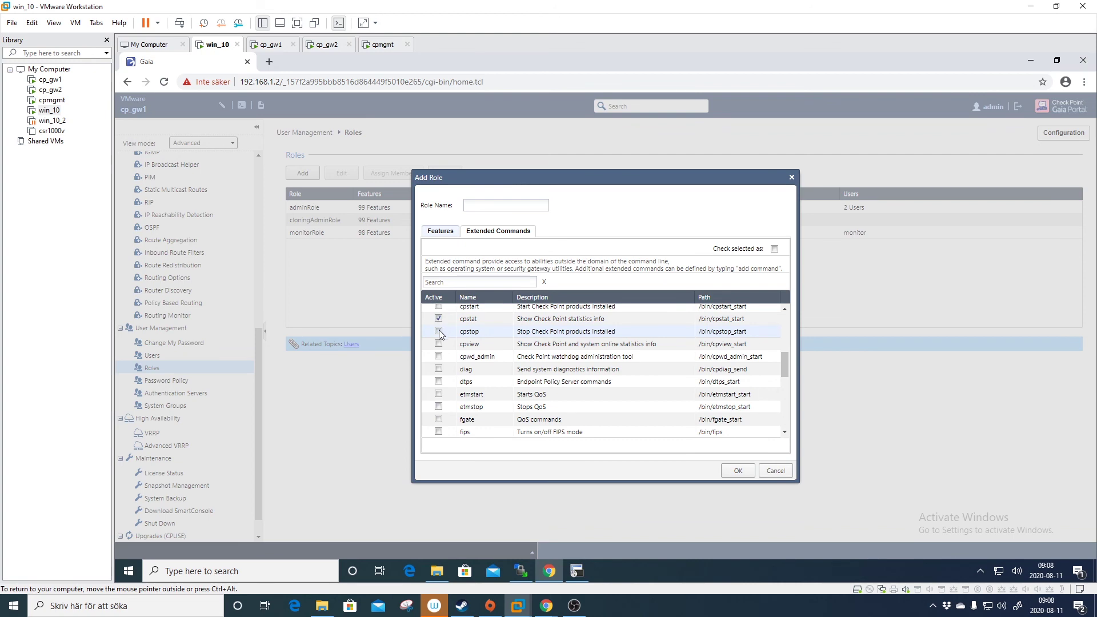
scroll(498, 352, down, 2)
scroll(498, 355, down, 3)
scroll(498, 354, up, 5)
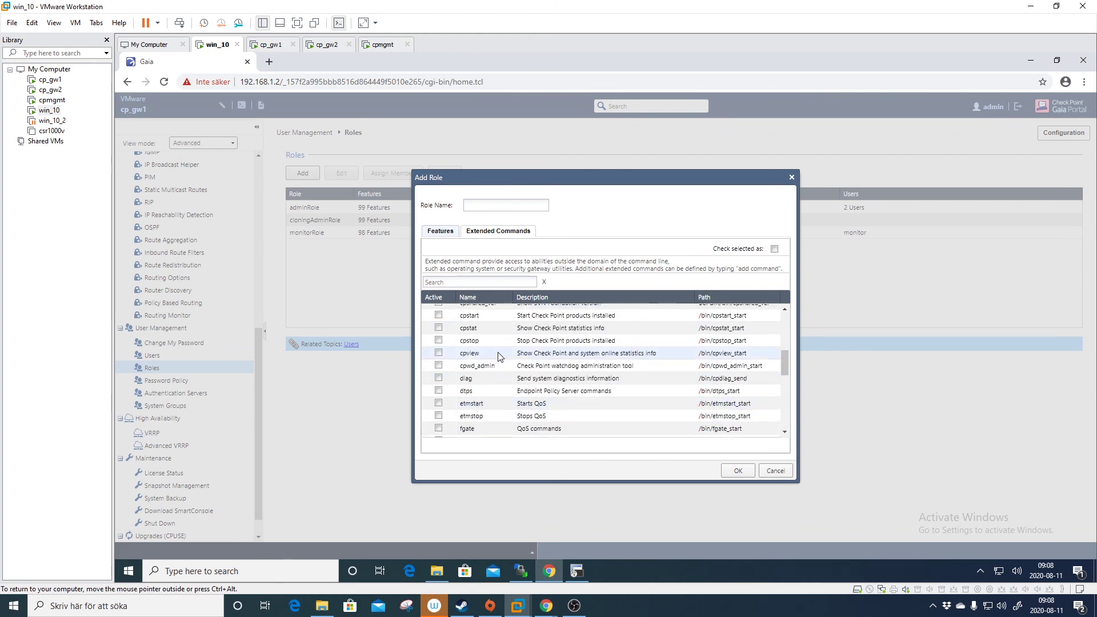
click(441, 231)
click(505, 205)
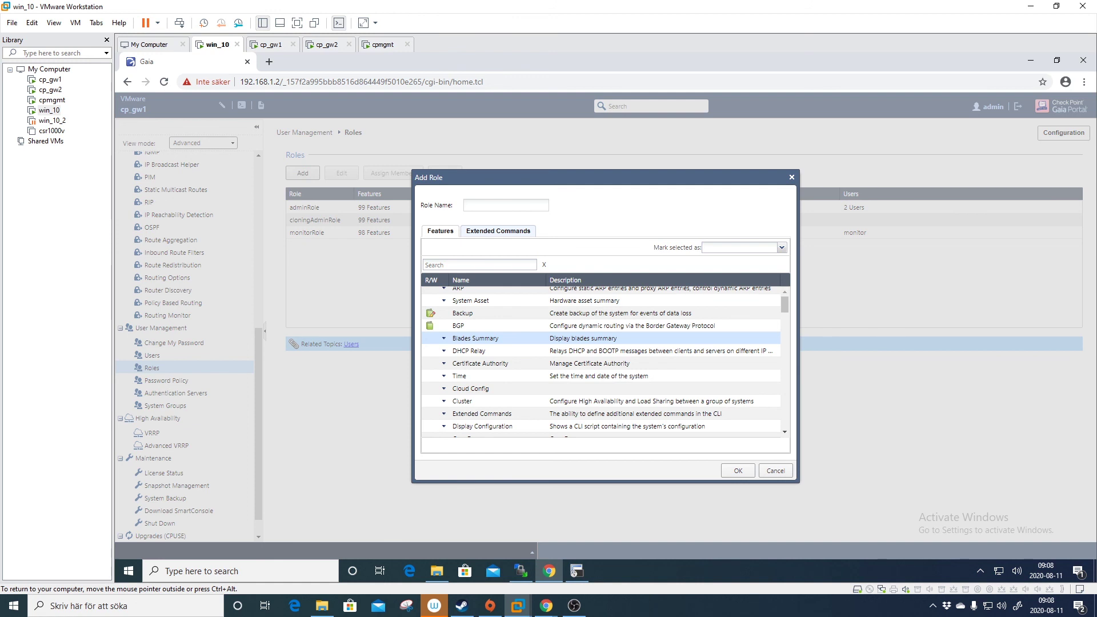
Discard the unsaved role and view the Users list showing admin, monitor and scpuser.
click(791, 178)
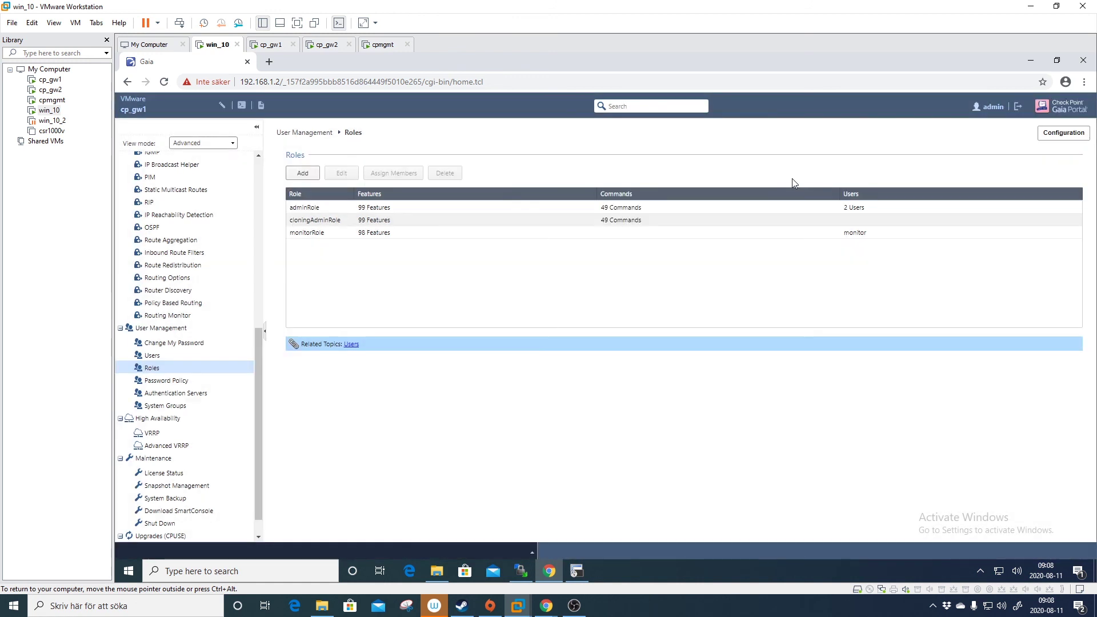
click(193, 356)
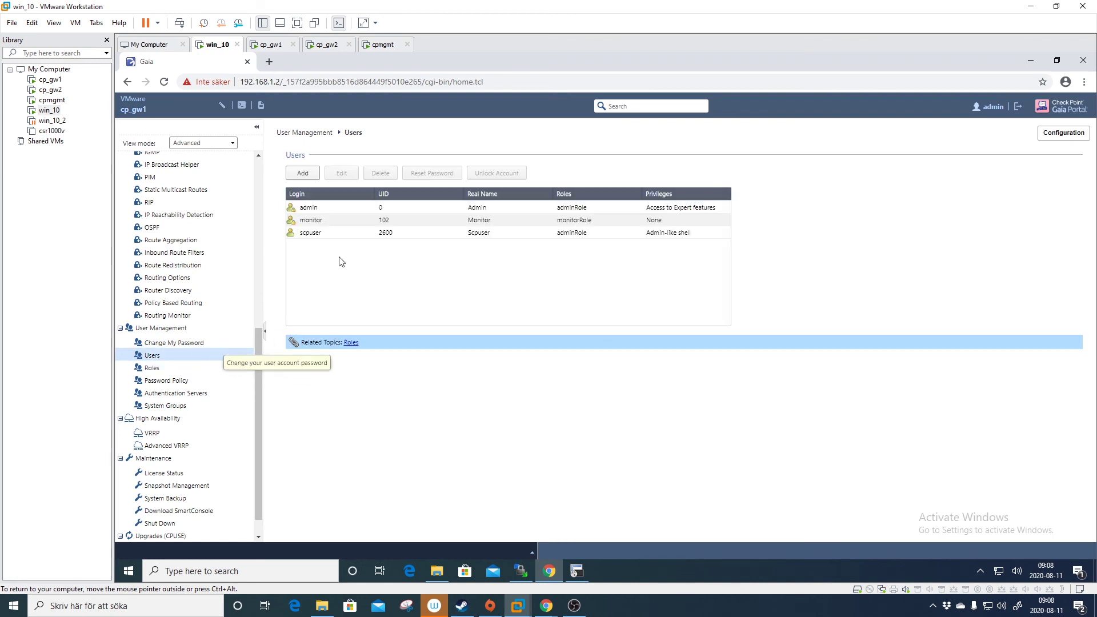